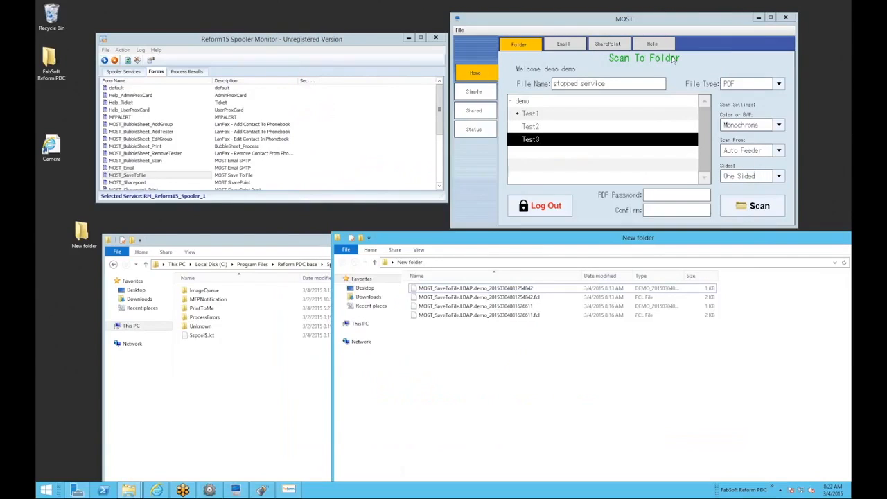
# Step: Switch to MOST Designer and close the Users and Groups, Global Variables and MOST_SaveToFile.LDAP documents
pyautogui.click(210, 490)
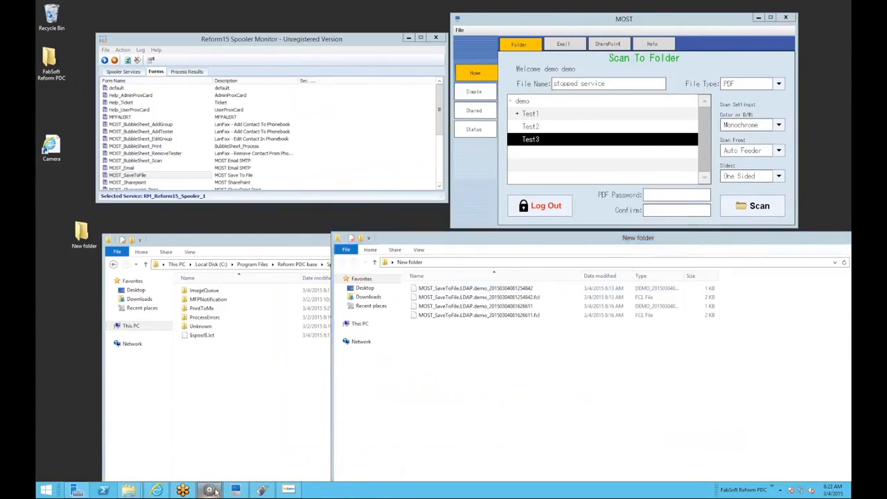
pyautogui.moveTo(679, 23); pyautogui.dragTo(716, 20)
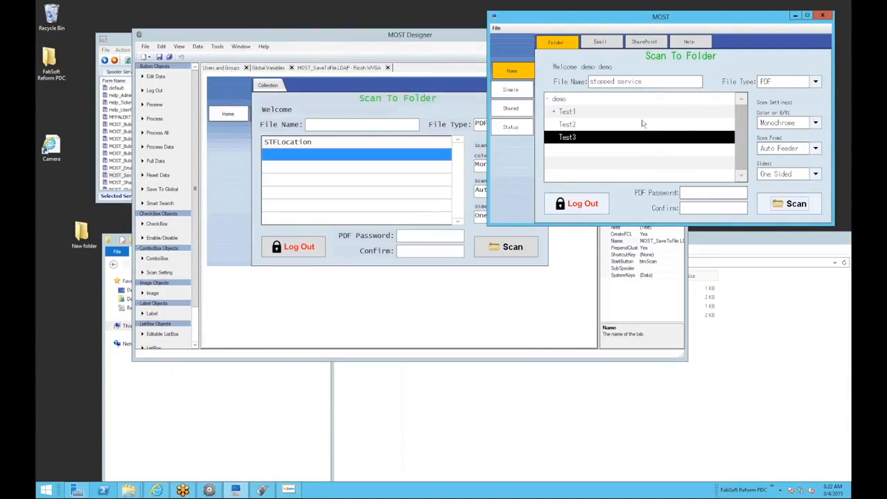
pyautogui.click(507, 317)
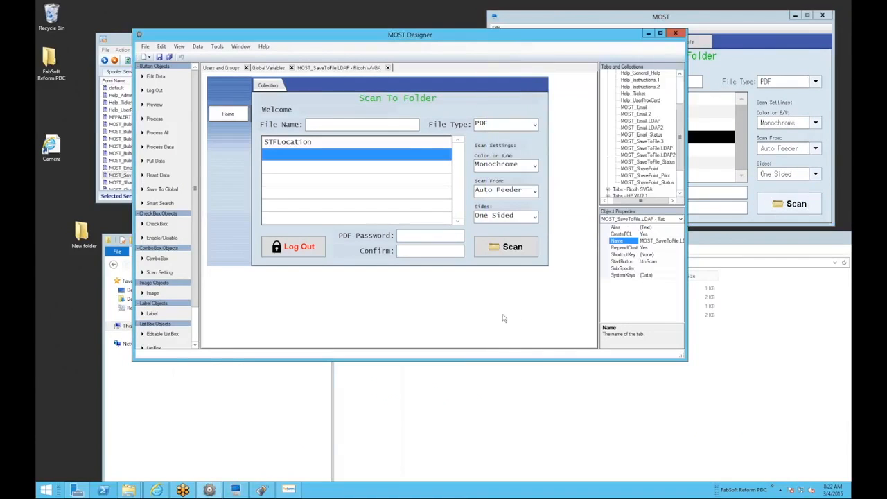
pyautogui.click(247, 68)
pyautogui.click(245, 67)
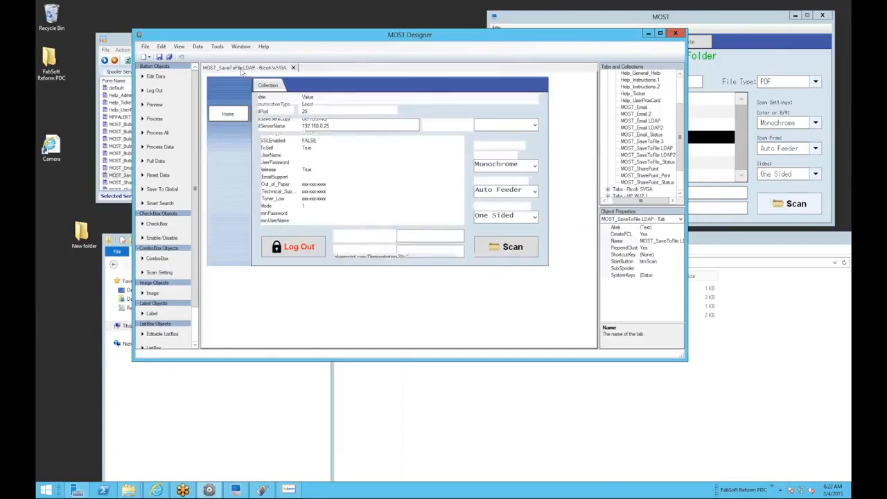
pyautogui.click(293, 67)
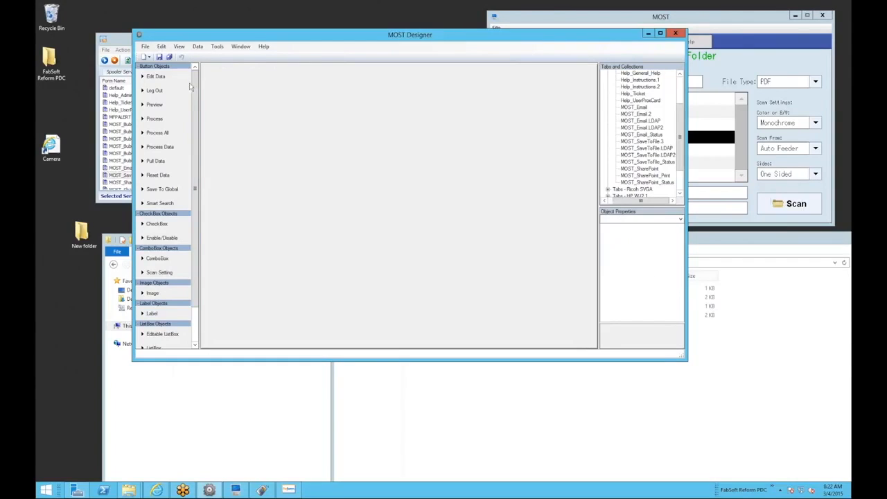
# Step: Start a new Ricoh WVGA tab, clear the default name in the wizard and move the New folder window out of the way
pyautogui.click(150, 58)
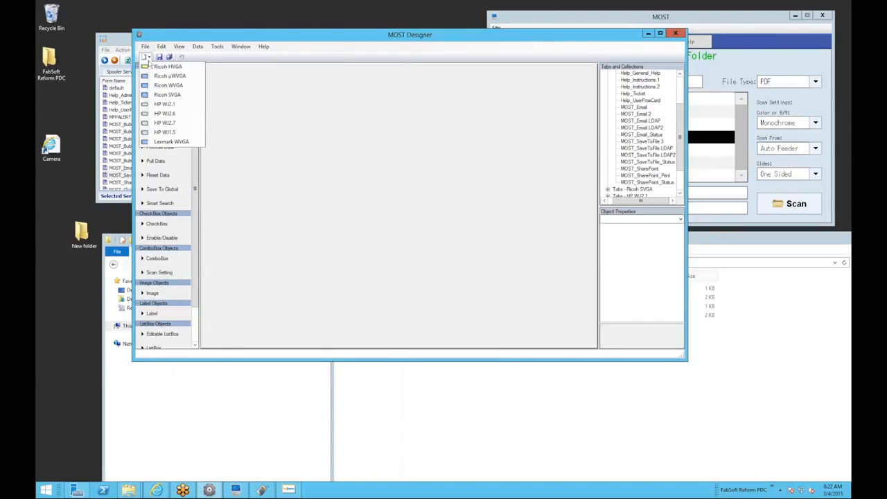
pyautogui.click(178, 86)
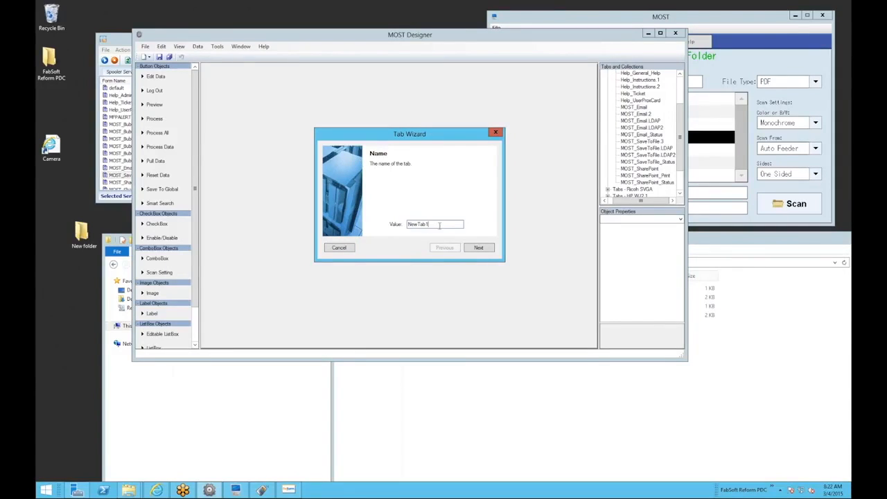
pyautogui.doubleClick(417, 224)
pyautogui.press('BackSpace')
pyautogui.click(735, 353)
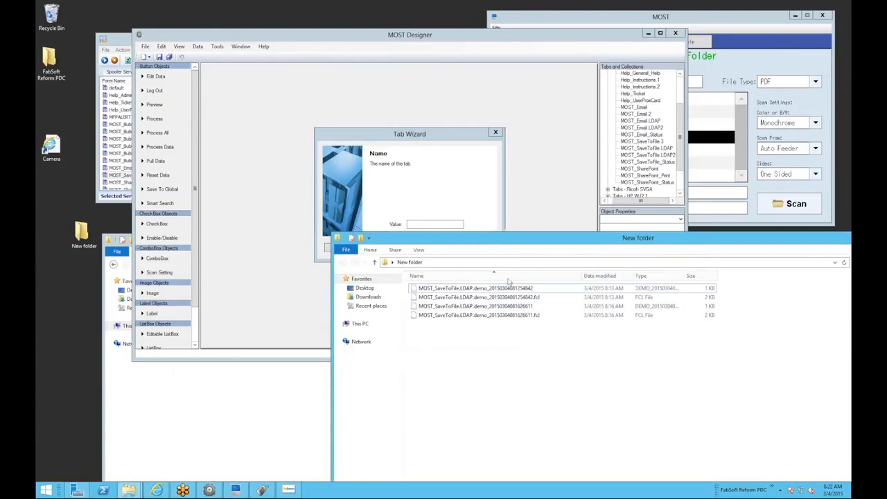
pyautogui.moveTo(492, 241); pyautogui.dragTo(527, 316)
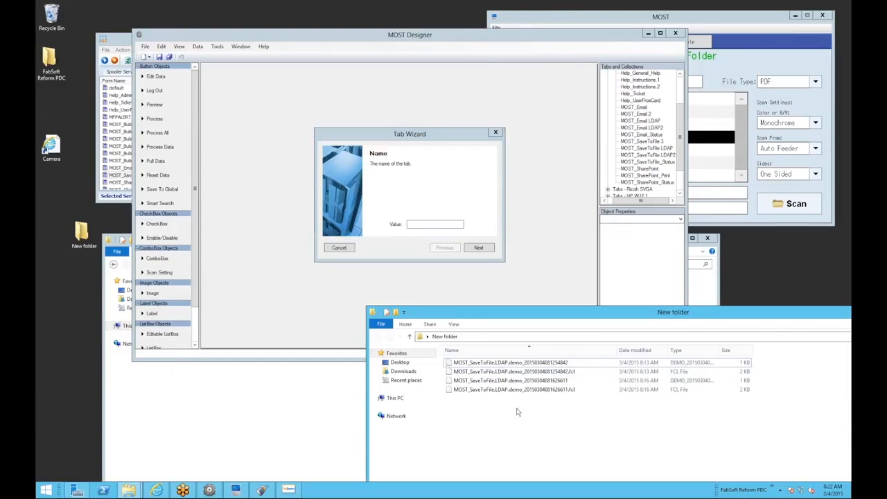
# Step: Name the new tab ScanSample and continue to the alias page
pyautogui.click(440, 223)
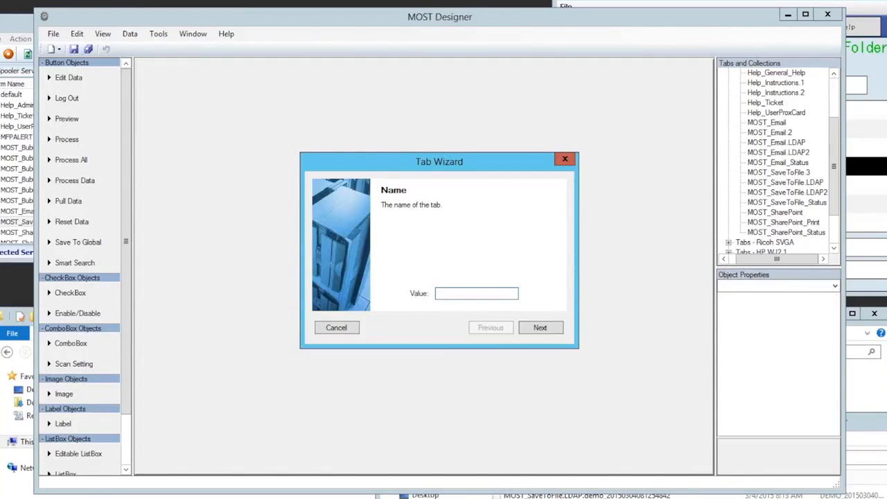
pyautogui.write('STF')
pyautogui.press('BackSpace')
pyautogui.press('BackSpace')
pyautogui.press('BackSpace')
pyautogui.write('ScanSample')
pyautogui.click(536, 326)
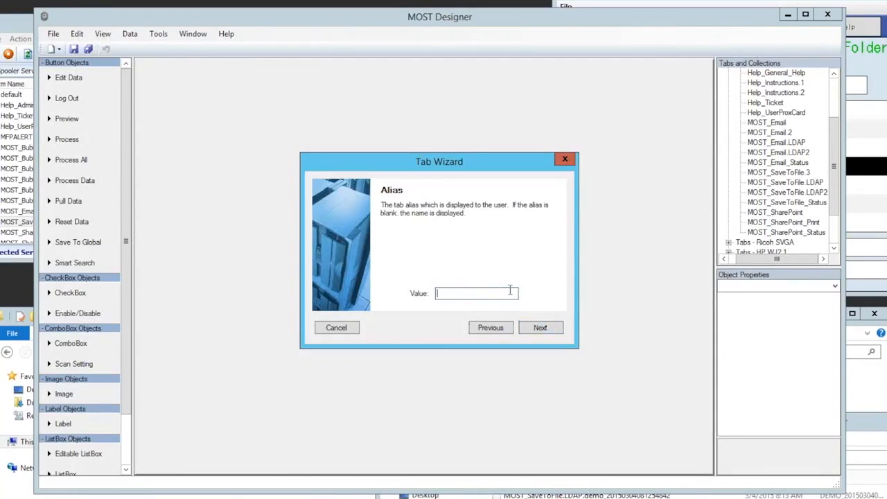
# Step: Set the tab's alias to Sample and continue to the collection page
pyautogui.click(812, 3)
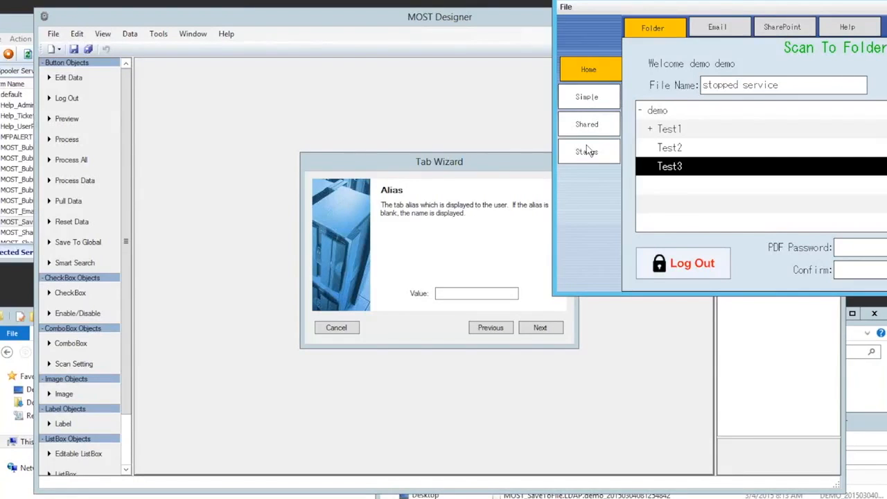
pyautogui.click(478, 295)
pyautogui.write('Sample')
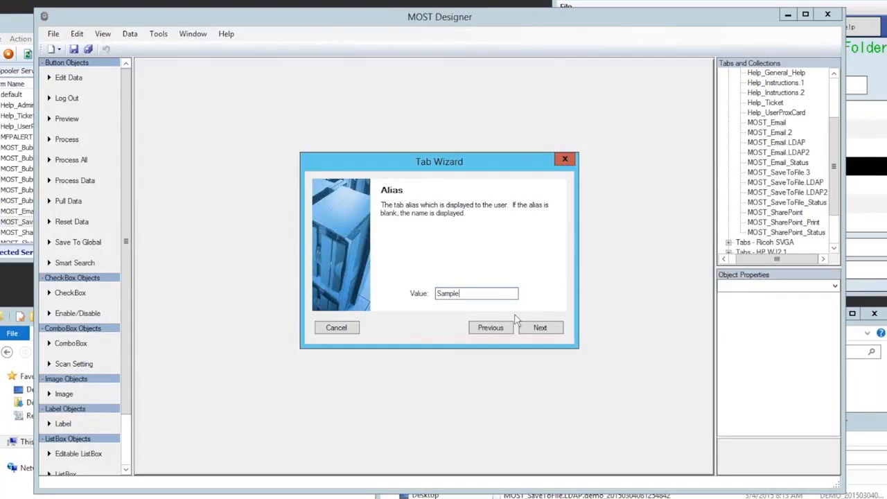
pyautogui.click(540, 330)
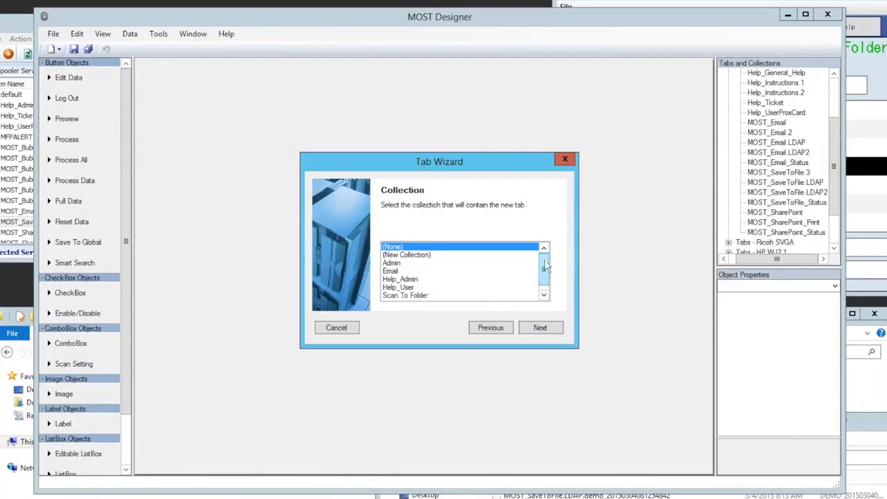
# Step: Put the tab in a new collection named WatchAndLearn assigned to the demo user, and finish the wizard
pyautogui.moveTo(546, 266)
pyautogui.mouseDown()
pyautogui.moveTo(548, 281)
pyautogui.moveTo(547, 266)
pyautogui.mouseUp()
pyautogui.click(424, 256)
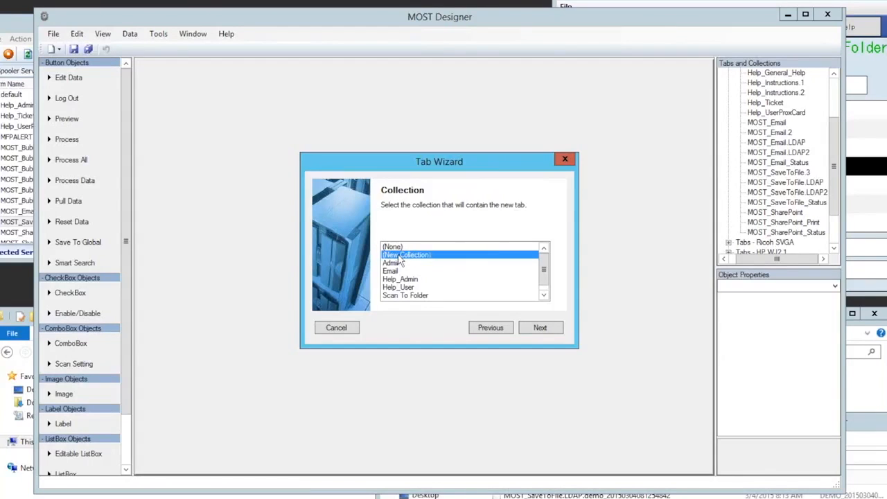
pyautogui.click(535, 328)
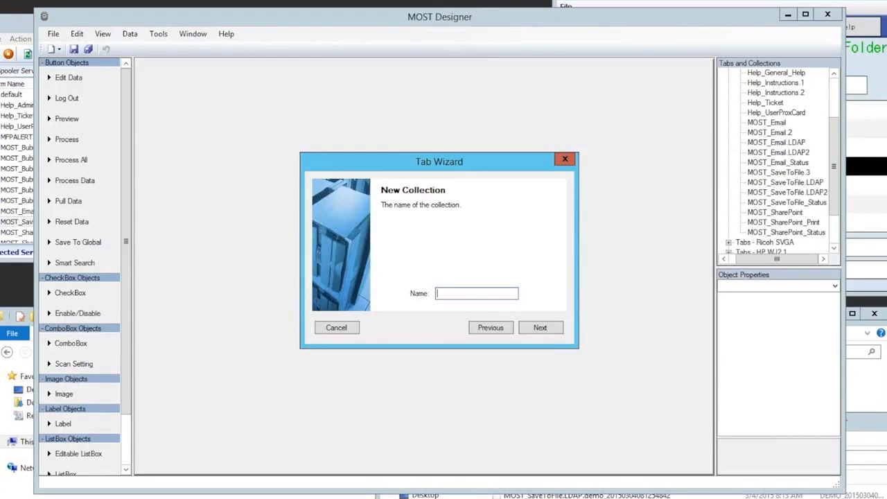
pyautogui.write('WatchAndLearn')
pyautogui.click(531, 330)
pyautogui.click(533, 327)
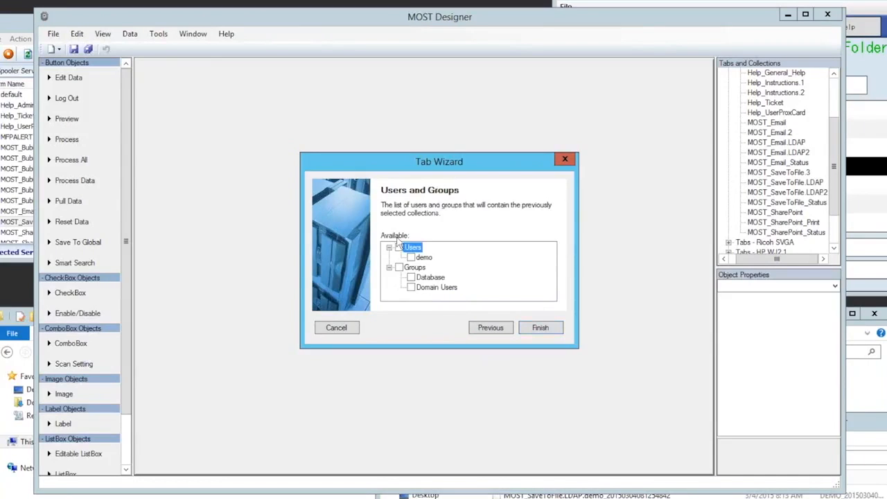
pyautogui.click(411, 257)
pyautogui.click(541, 330)
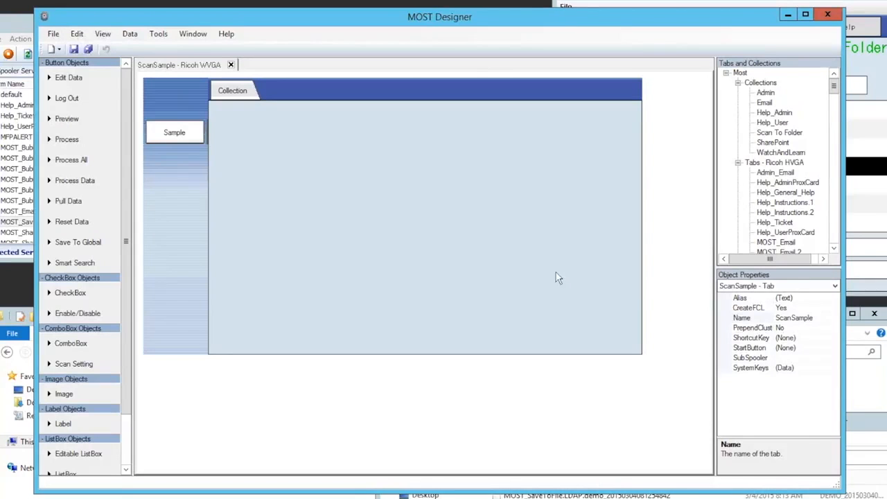
# Step: Minimize both open folder windows so that only the designer remains in front of the desktop
pyautogui.click(778, 318)
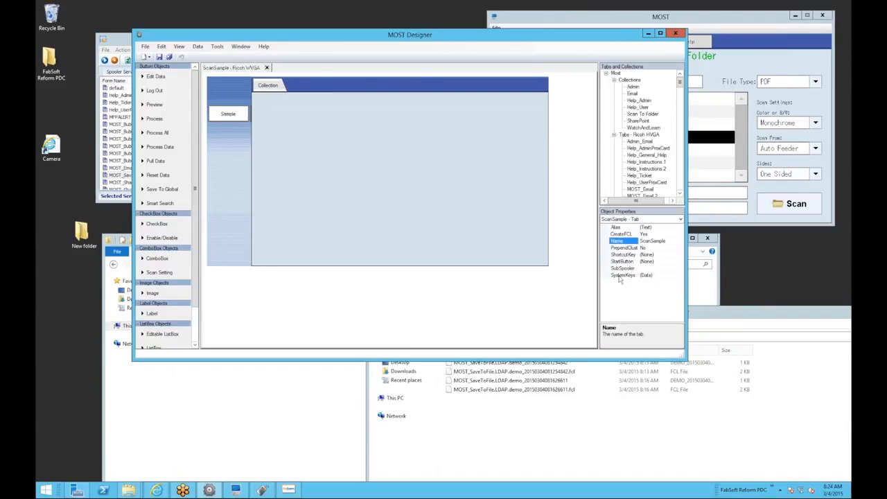
pyautogui.click(778, 314)
pyautogui.moveTo(582, 302); pyautogui.dragTo(521, 303)
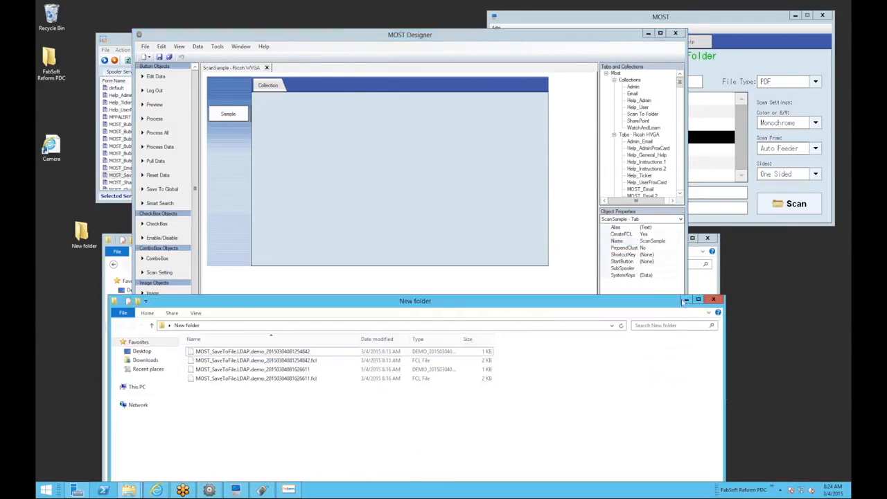
pyautogui.click(686, 302)
pyautogui.click(710, 320)
pyautogui.click(680, 239)
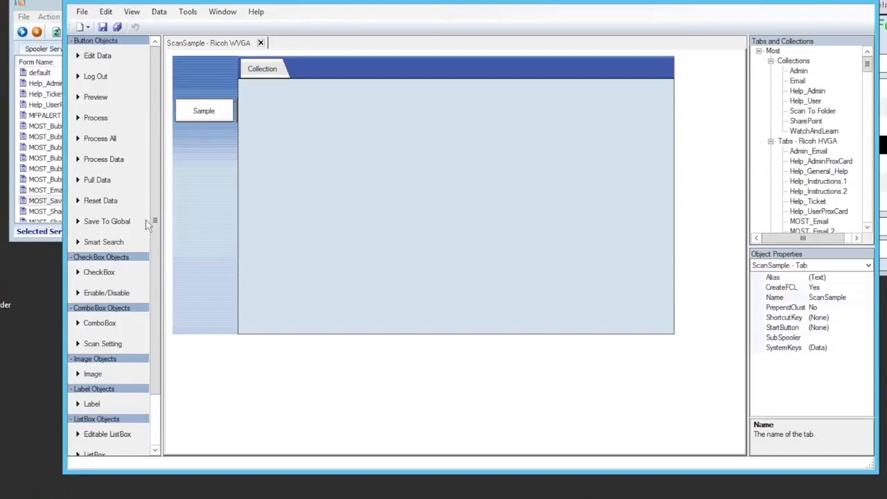
# Step: Place a Log Out button at about 48, 359 on the ScanSample form with the text "Log out"
pyautogui.moveTo(156, 227); pyautogui.dragTo(158, 283)
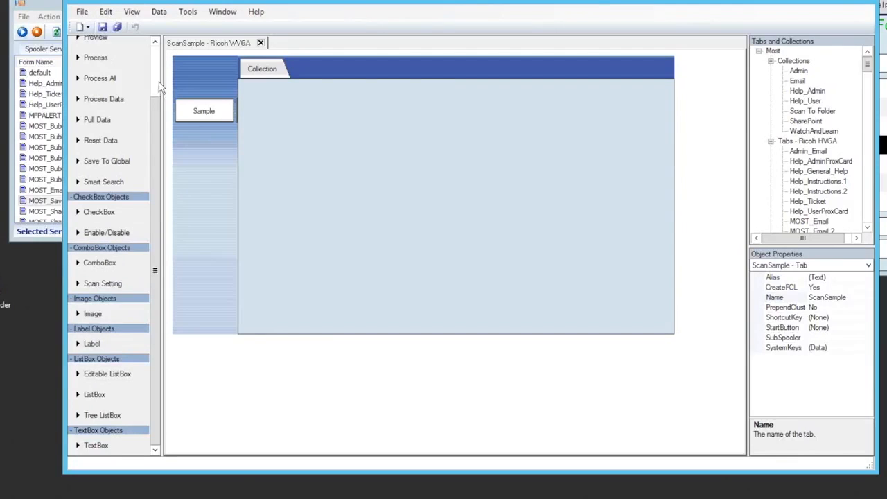
pyautogui.scroll(3, 161, 88)
pyautogui.moveTo(273, 248); pyautogui.dragTo(266, 303)
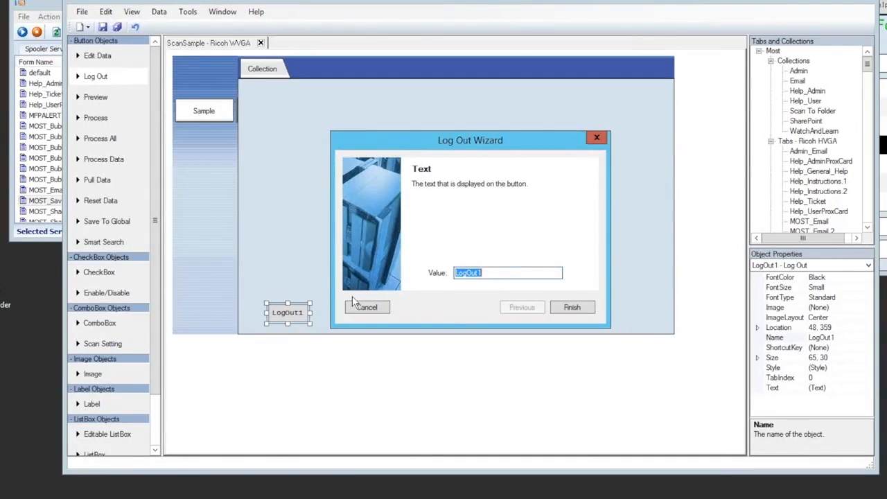
pyautogui.click(508, 272)
pyautogui.press('BackSpace')
pyautogui.hotkey('shift', 'Right')
pyautogui.write('o')
pyautogui.click(570, 307)
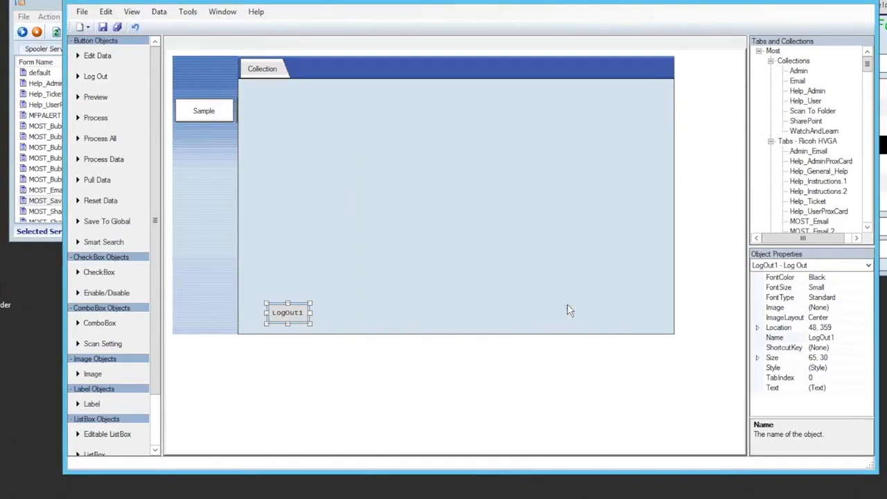
# Step: Enlarge the Log out button to about 107 by 51 and move it to about 27, 337
pyautogui.moveTo(312, 302); pyautogui.dragTo(338, 290)
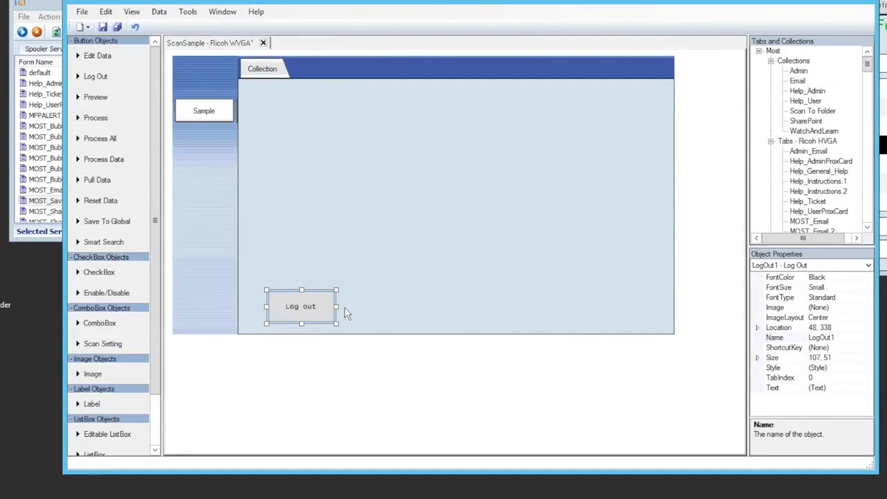
pyautogui.moveTo(324, 292); pyautogui.dragTo(349, 274)
pyautogui.moveTo(292, 305); pyautogui.dragTo(292, 306)
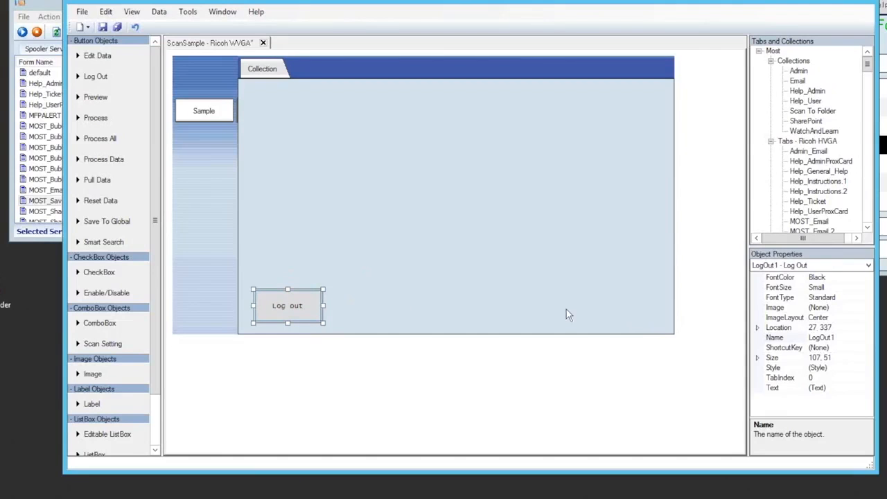
# Step: Set the Log out button's font size to Medium and deselect the button
pyautogui.click(832, 288)
pyautogui.doubleClick(832, 288)
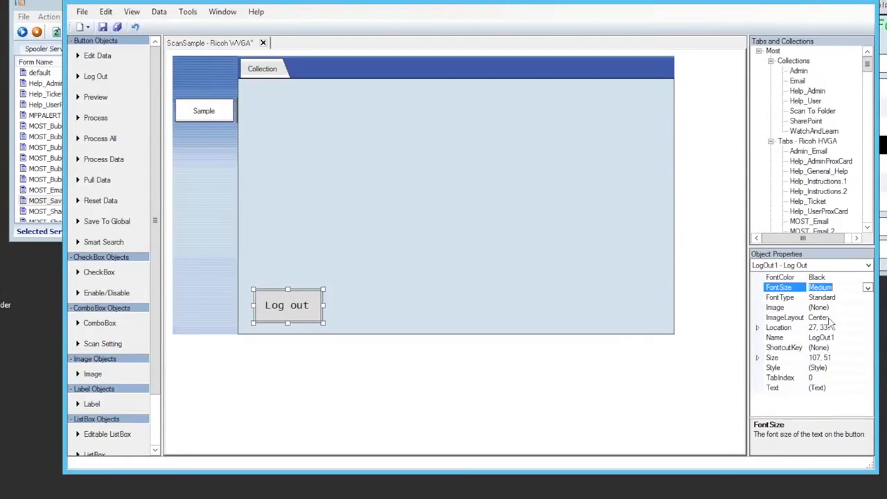
pyautogui.click(451, 219)
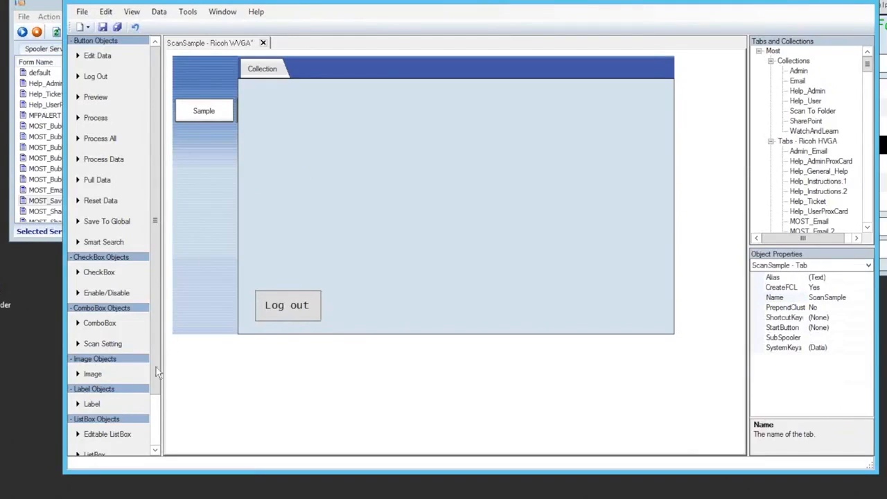
# Step: Place a Process button at about 512, 361 on the form, opposite the Log out button
pyautogui.scroll(-3, 158, 373)
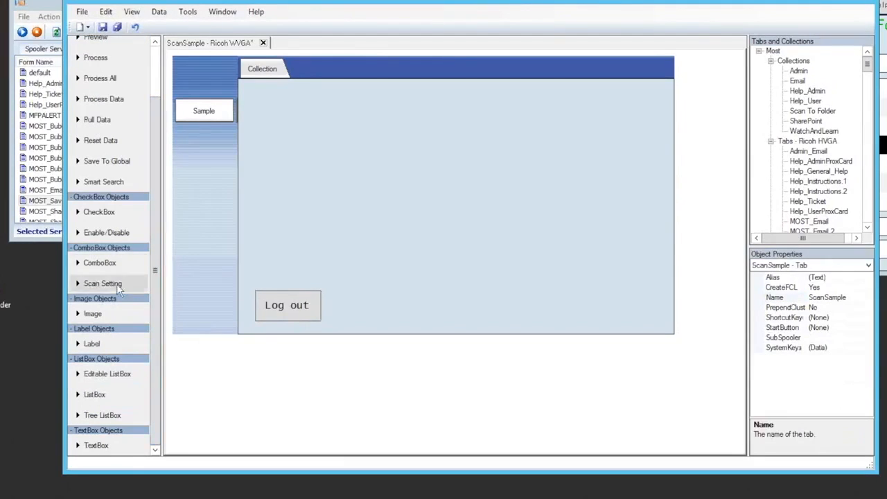
pyautogui.scroll(3, 154, 66)
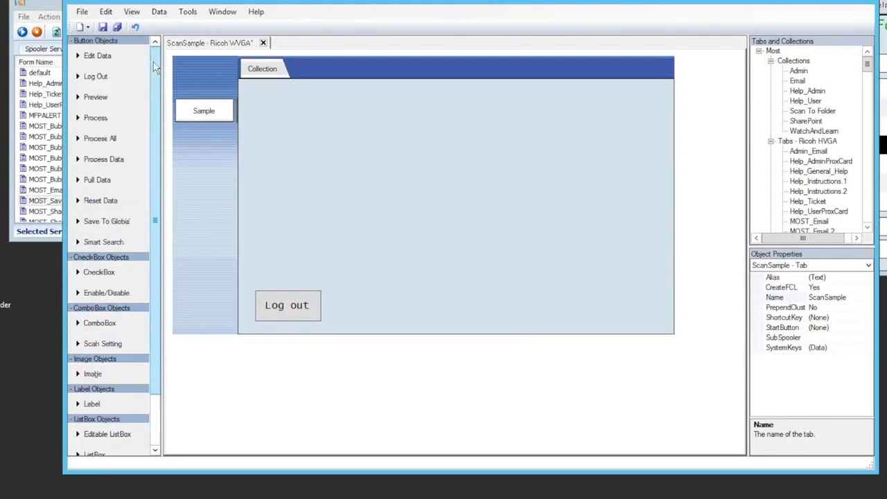
pyautogui.moveTo(96, 118); pyautogui.dragTo(570, 326)
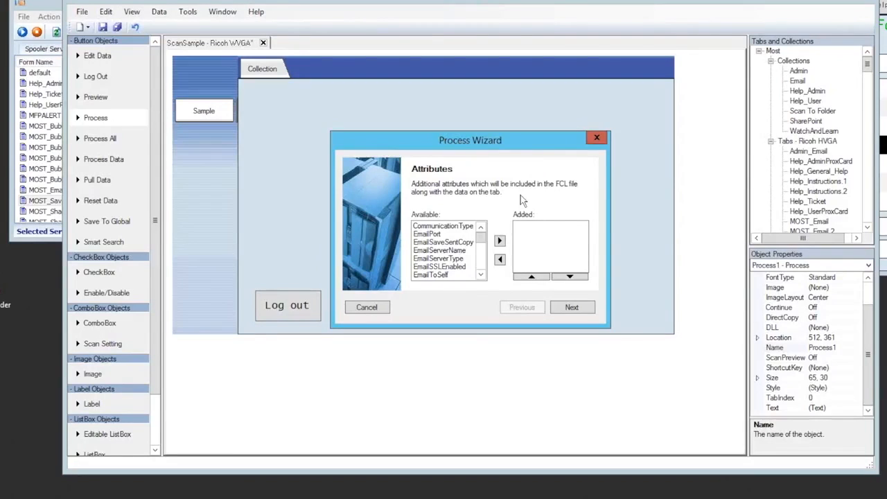
# Step: Add the UserLdapDomain and UserLdapHome attributes to the Process button's FCL data and continue through the wizard
pyautogui.moveTo(454, 236); pyautogui.dragTo(454, 275)
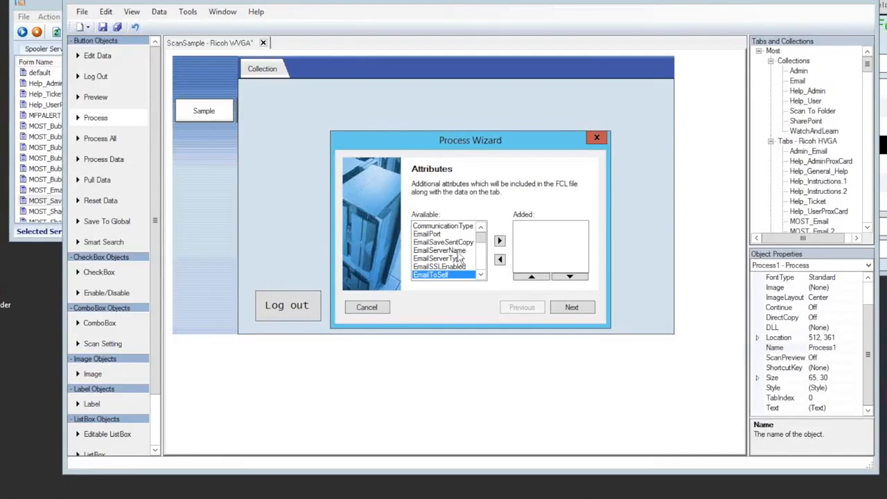
pyautogui.scroll(-3, 459, 258)
pyautogui.scroll(-2, 458, 258)
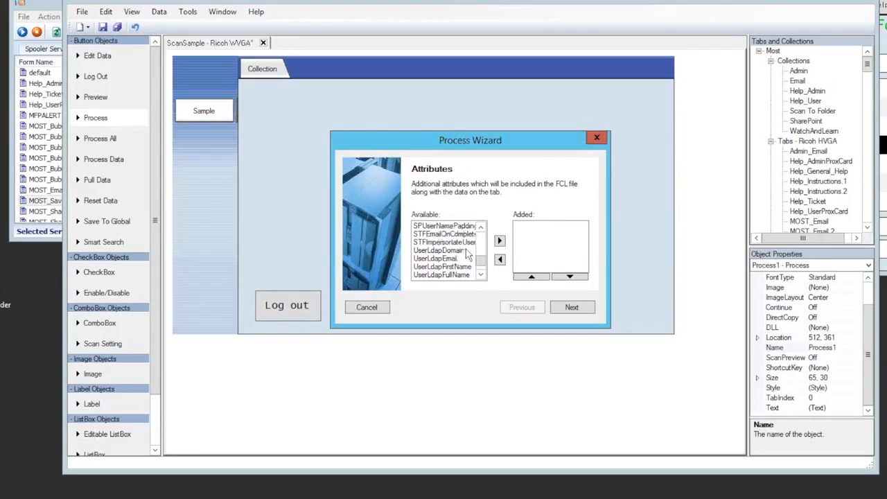
pyautogui.click(466, 249)
pyautogui.click(499, 241)
pyautogui.click(480, 275)
pyautogui.click(481, 274)
pyautogui.click(446, 267)
pyautogui.click(500, 242)
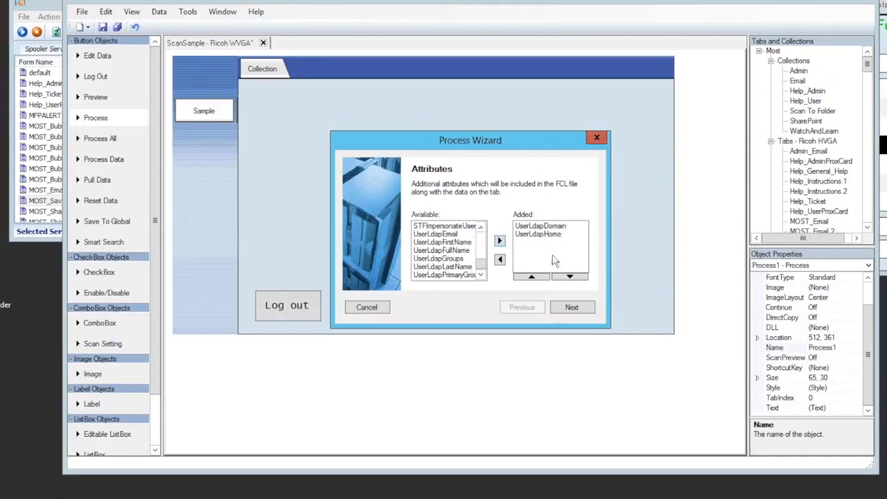
pyautogui.click(575, 311)
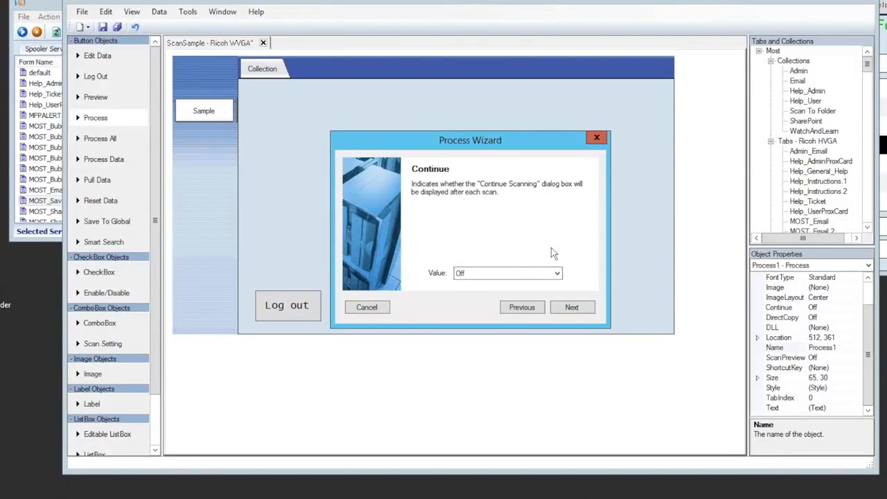
# Step: Turn Continue on in the Process Wizard and keep Direct Copy and Scan Preview set to Off
pyautogui.click(541, 273)
pyautogui.click(486, 294)
pyautogui.click(580, 312)
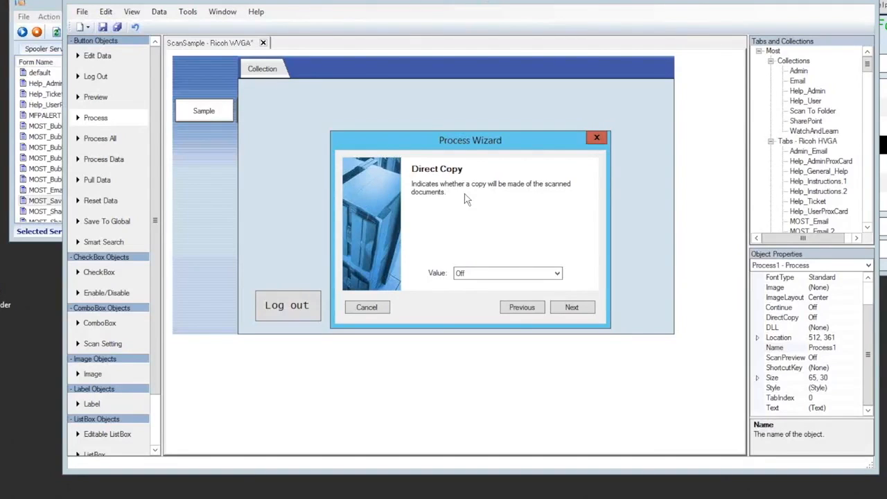
pyautogui.click(572, 311)
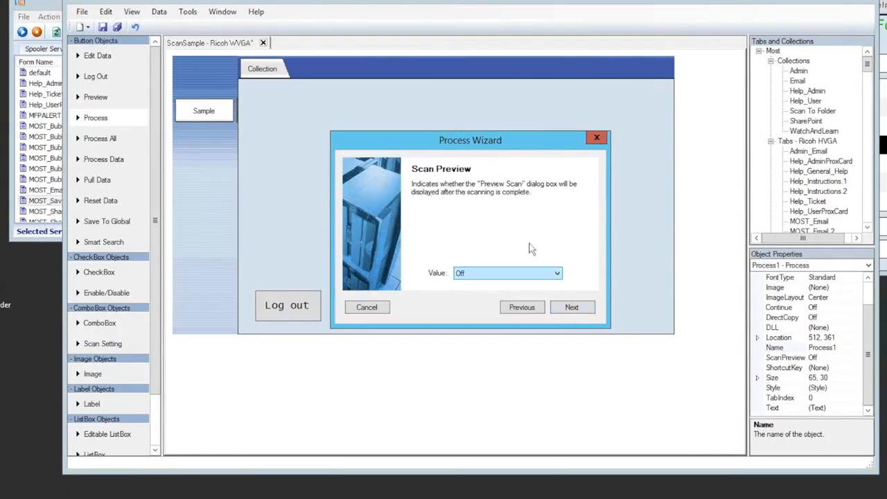
pyautogui.click(570, 310)
# Step: Set the Process button's text to Scan, leave its DLL as (None), and finish the wizard
pyautogui.click(507, 273)
pyautogui.moveTo(505, 272); pyautogui.dragTo(416, 274)
pyautogui.write('Scah')
pyautogui.press('BackSpace')
pyautogui.write('n')
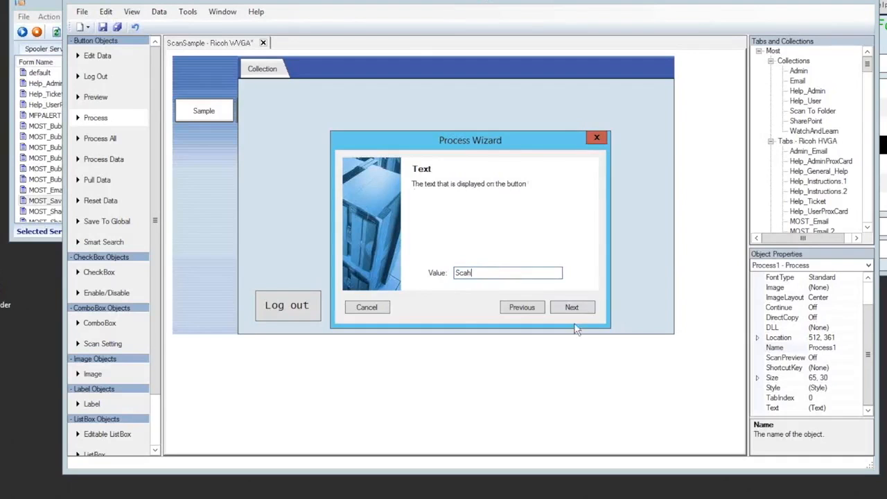
pyautogui.click(584, 307)
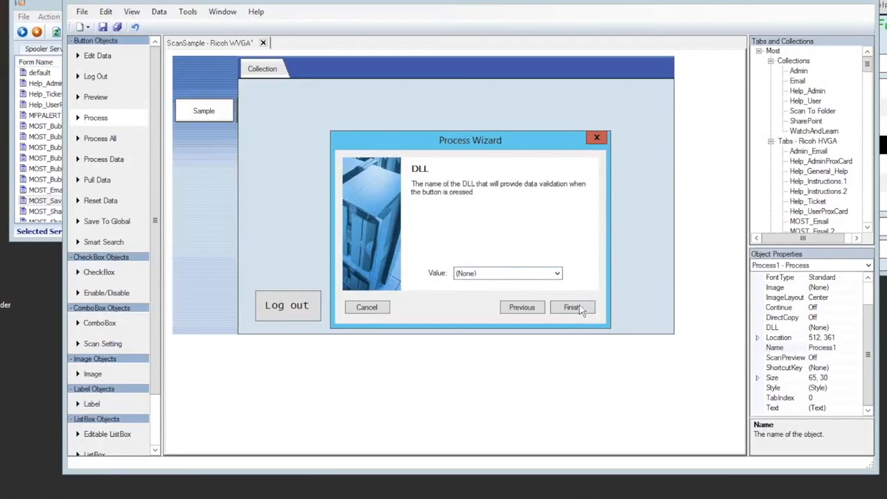
pyautogui.click(575, 309)
pyautogui.click(603, 258)
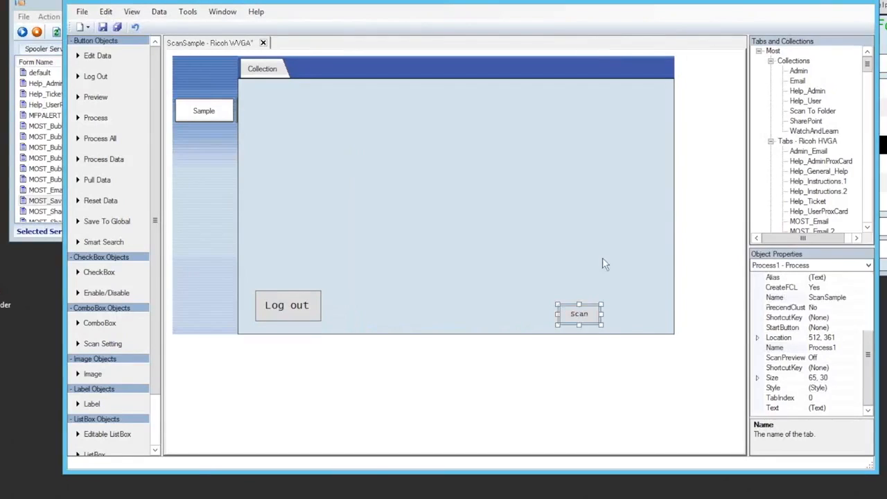
# Step: Enlarge the Scan button to about 138 by 51 at about 508, 337, and set its font color to Green and font size to Large
pyautogui.moveTo(584, 315); pyautogui.dragTo(644, 325)
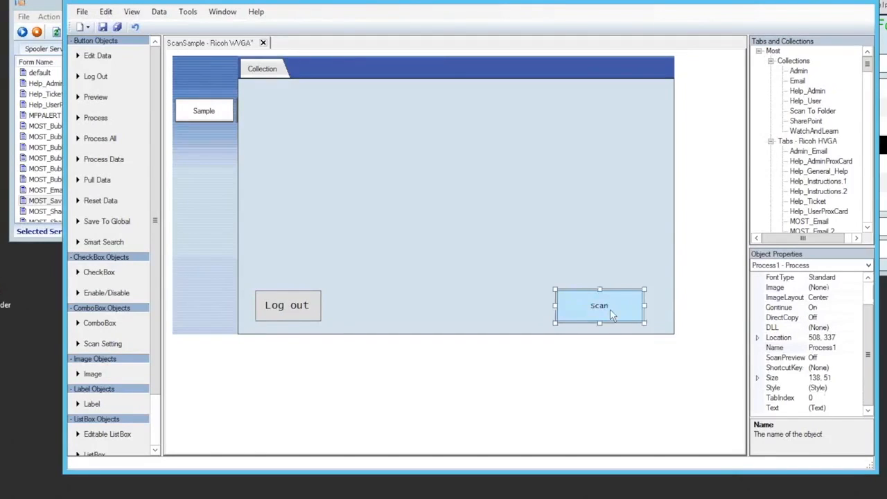
pyautogui.scroll(1, 840, 292)
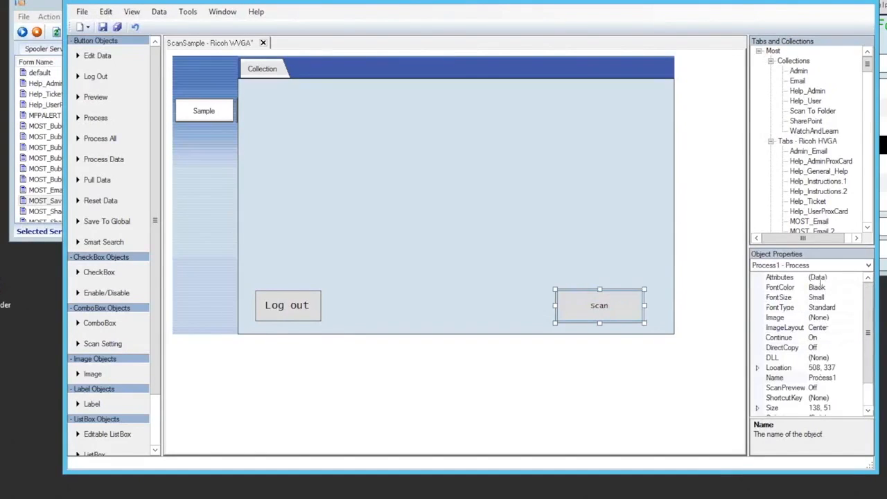
pyautogui.doubleClick(821, 287)
pyautogui.doubleClick(830, 288)
pyautogui.doubleClick(832, 297)
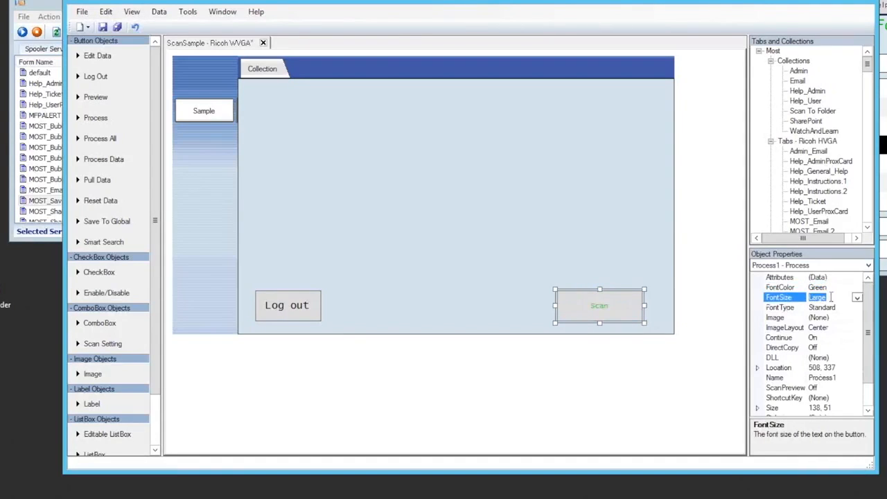
pyautogui.click(543, 259)
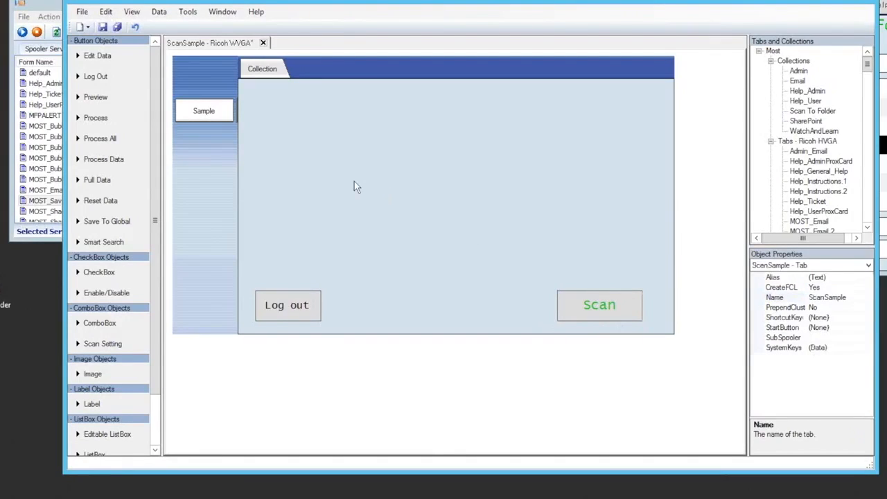
# Step: Switch to the MOST window to examine the folder tree on the Scan To Folder screen, and return to MOST Designer
pyautogui.moveTo(155, 240); pyautogui.dragTo(151, 285)
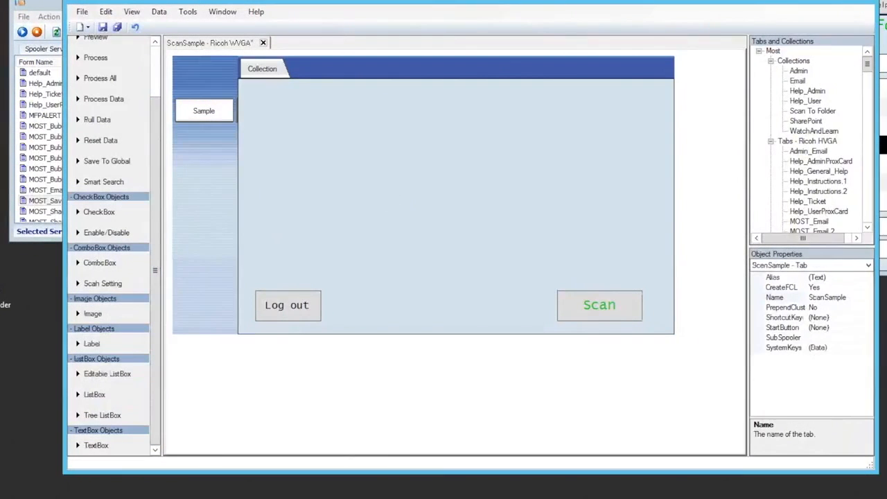
pyautogui.click(884, 41)
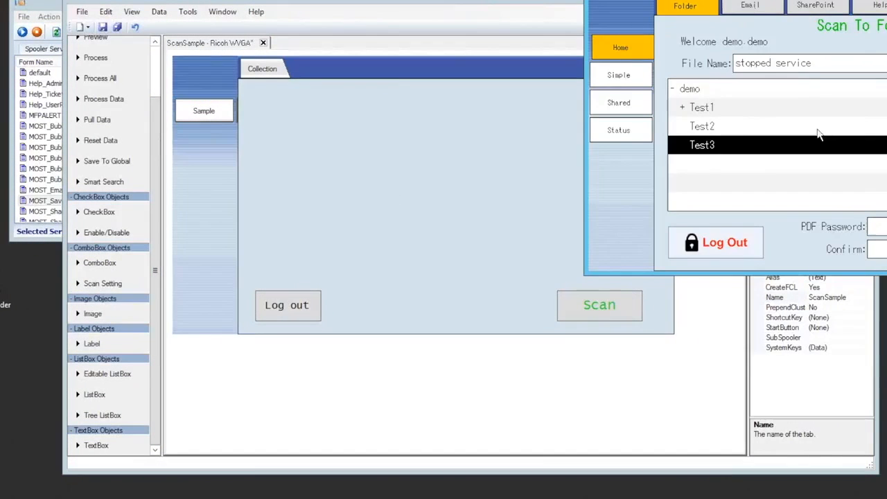
pyautogui.moveTo(532, 0); pyautogui.dragTo(472, 18)
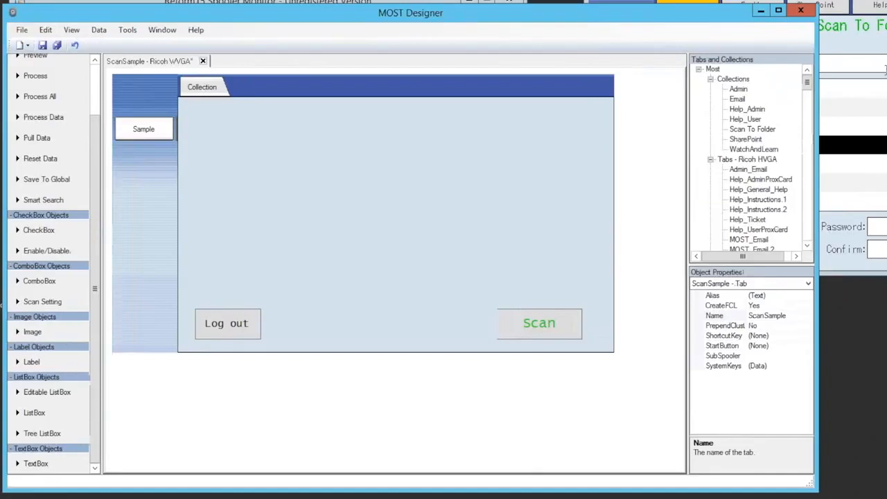
pyautogui.click(881, 42)
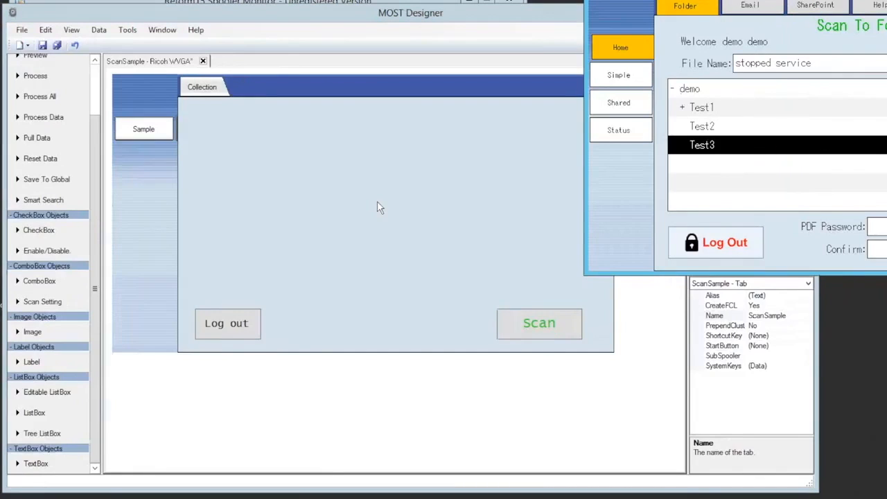
pyautogui.click(318, 208)
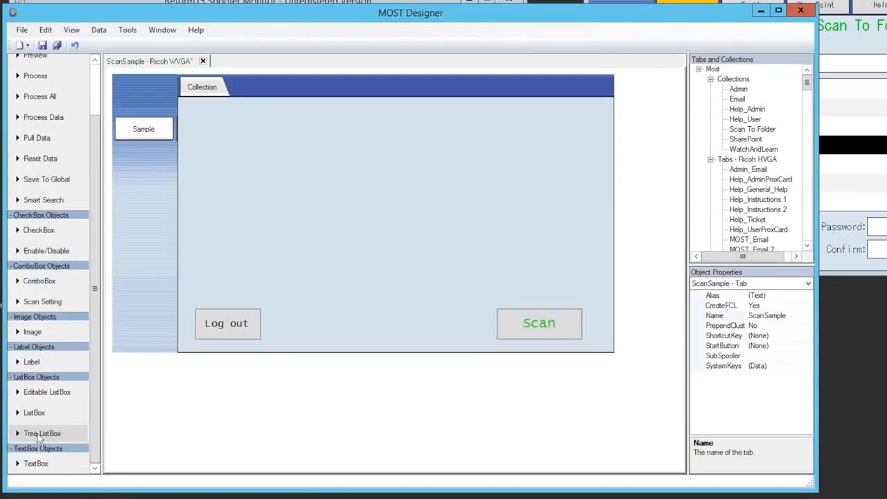
# Step: Place a Tree ListBox at about 70, 85 on the form and accept its 30 button height in the wizard
pyautogui.moveTo(43, 442); pyautogui.dragTo(219, 150)
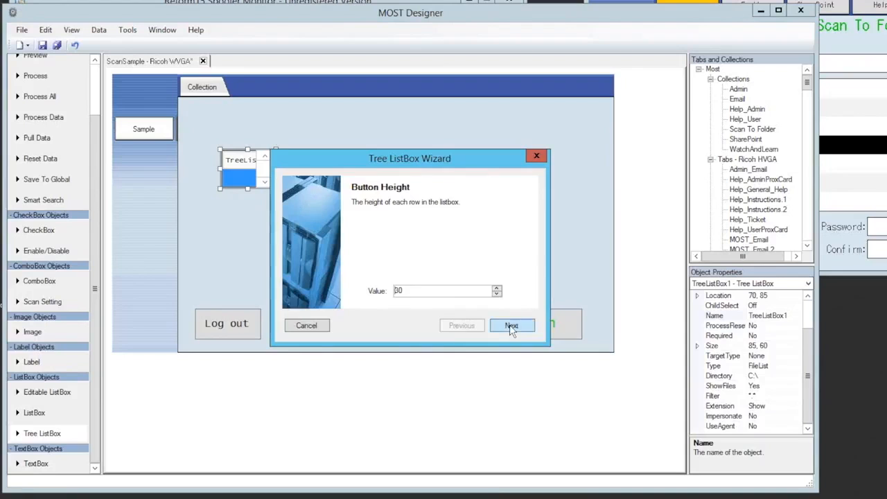
pyautogui.click(511, 324)
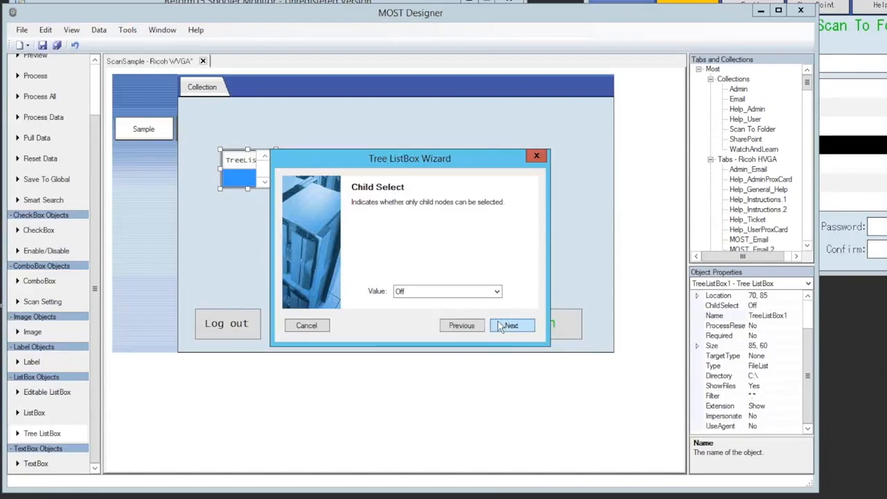
pyautogui.click(511, 326)
pyautogui.click(476, 324)
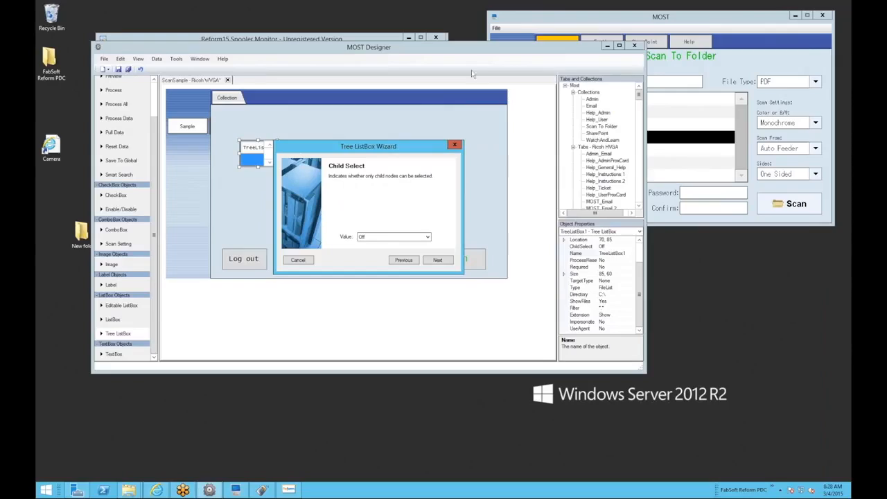
# Step: Switch to MOST, examine the CoverPages nodes under Demonstration Site in SharePoint's SPPrint tree, and return to MOST Designer
pyautogui.click(670, 61)
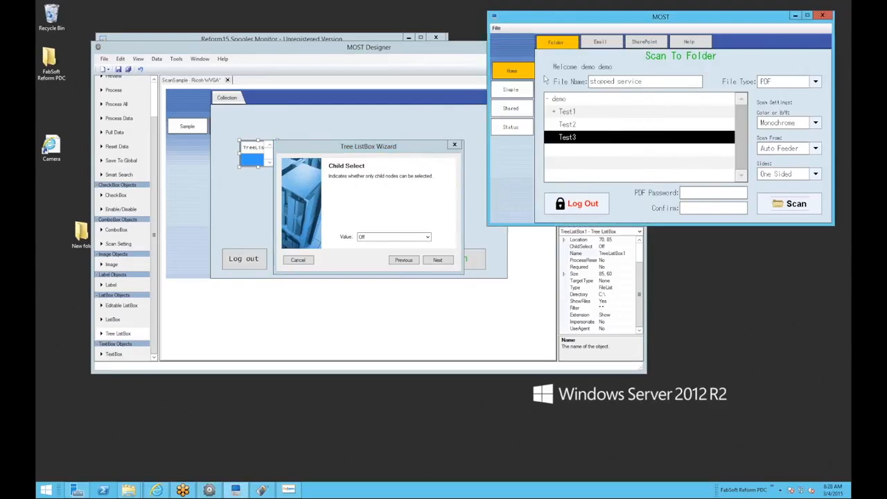
pyautogui.click(638, 44)
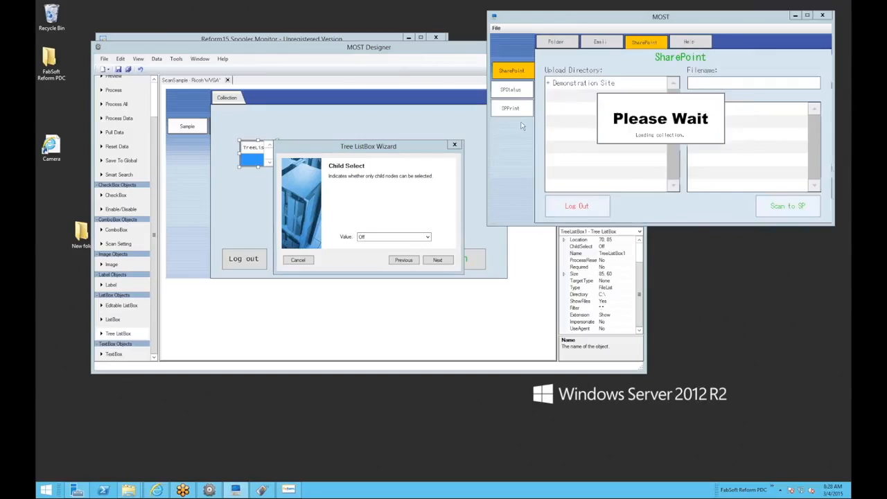
pyautogui.click(523, 109)
pyautogui.click(584, 75)
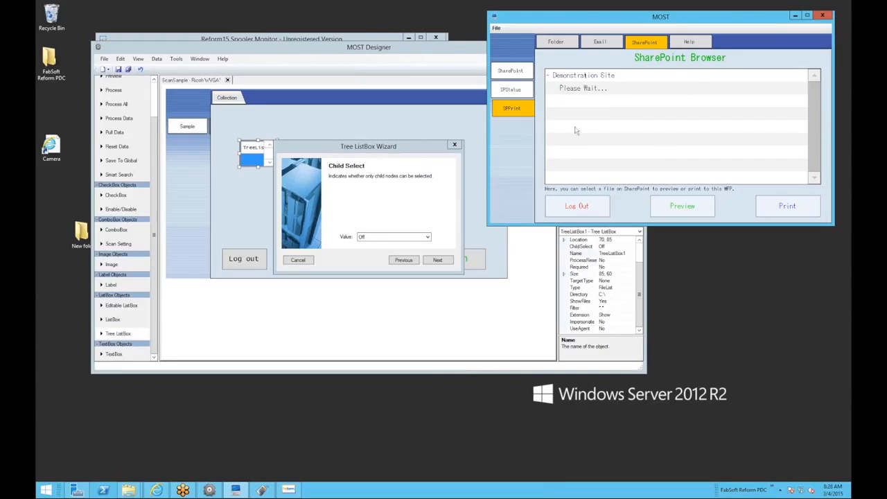
pyautogui.click(586, 102)
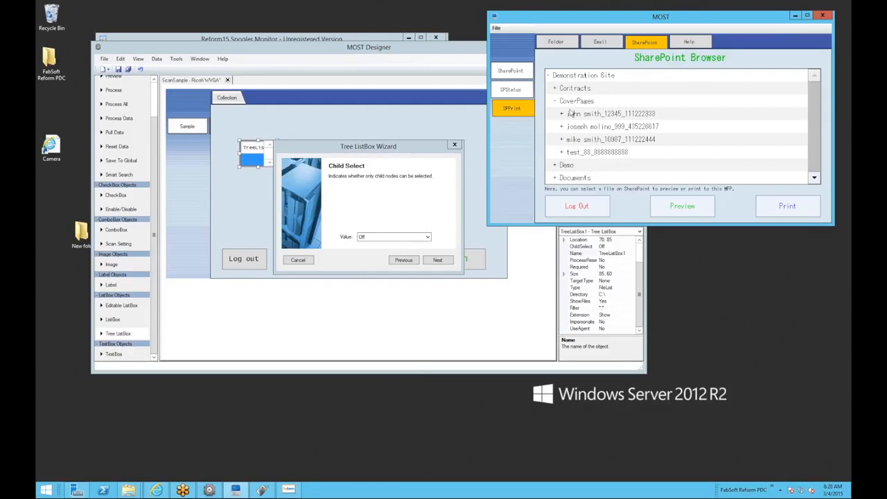
pyautogui.click(426, 212)
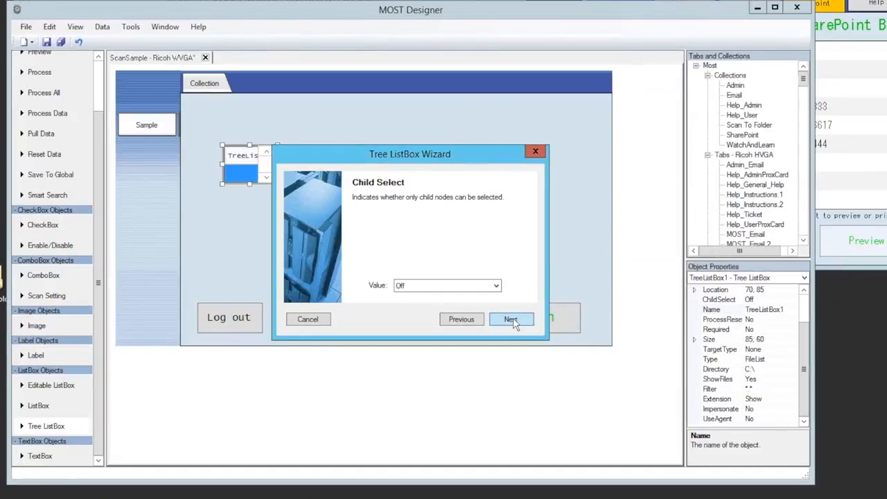
# Step: Keep the Tree ListBox's Child Select at Off and Process Reset at No, and set Required to Yes
pyautogui.click(438, 261)
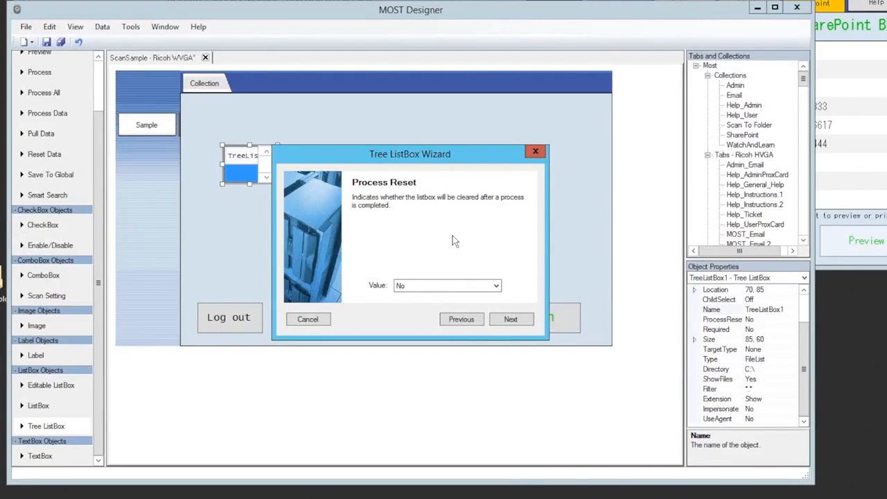
pyautogui.click(498, 321)
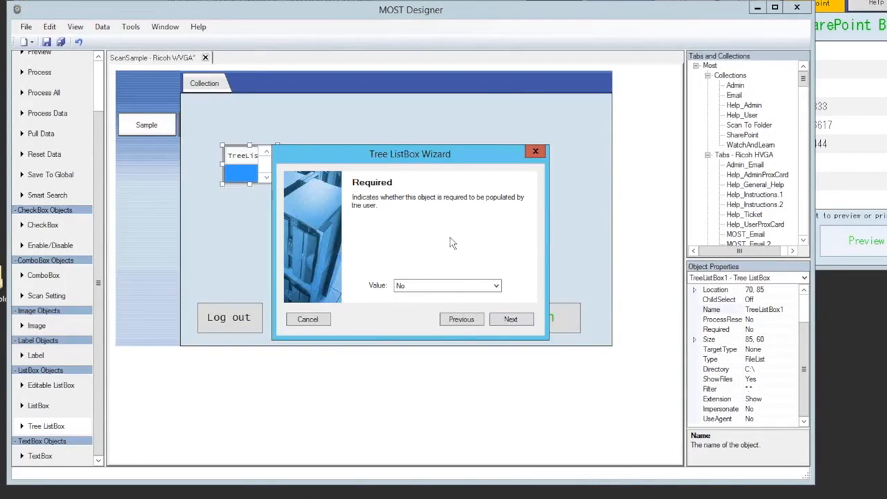
pyautogui.click(425, 285)
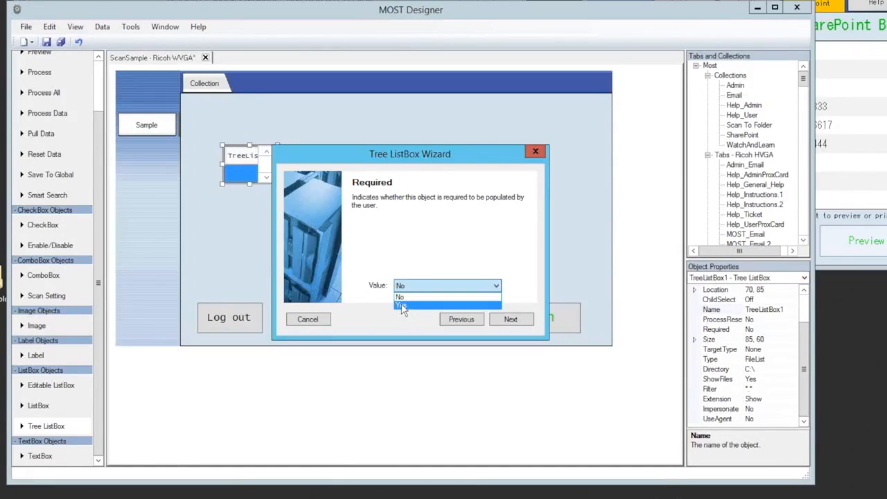
pyautogui.click(403, 306)
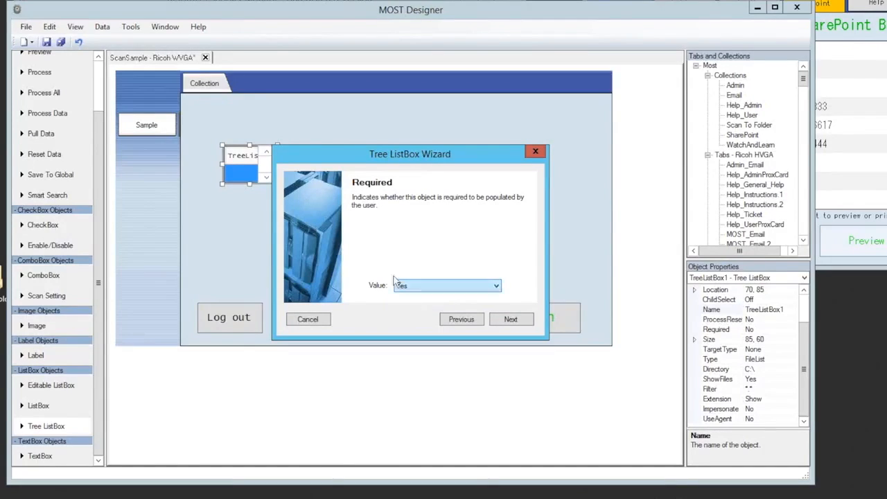
pyautogui.click(511, 320)
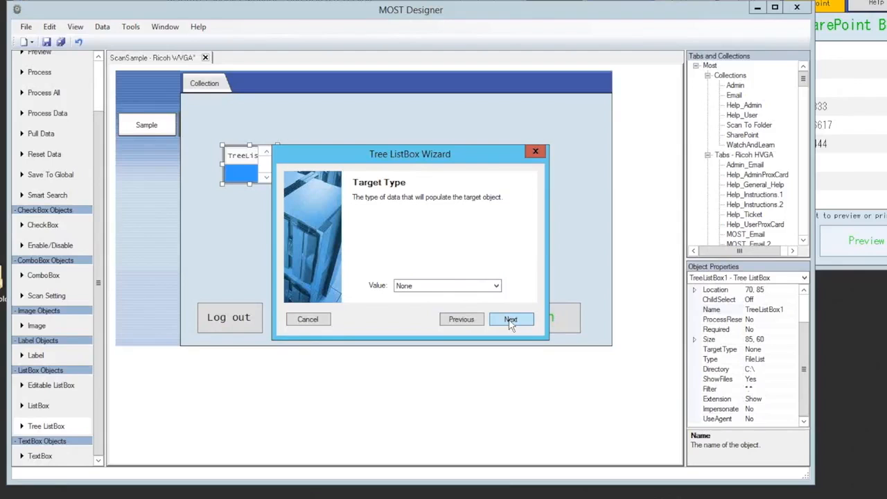
# Step: Keep the Tree ListBox's target type as None, choose FileList as its Type, and continue to the Directory setting
pyautogui.click(511, 324)
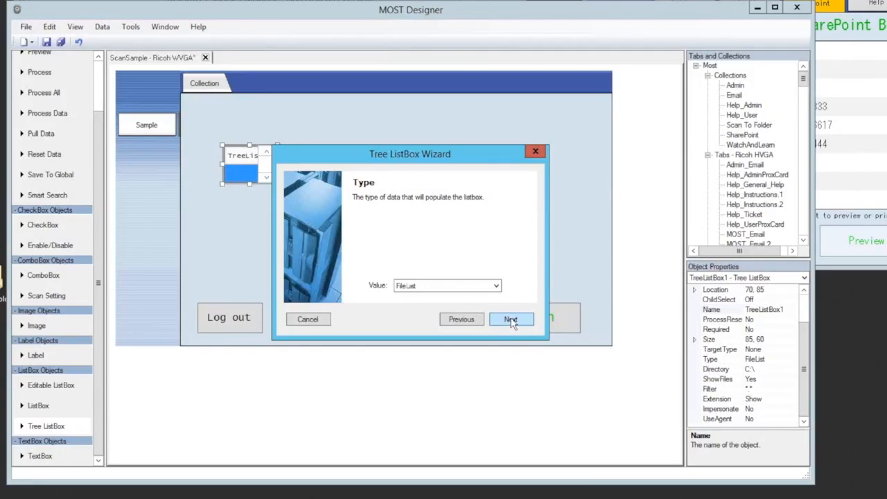
pyautogui.click(495, 288)
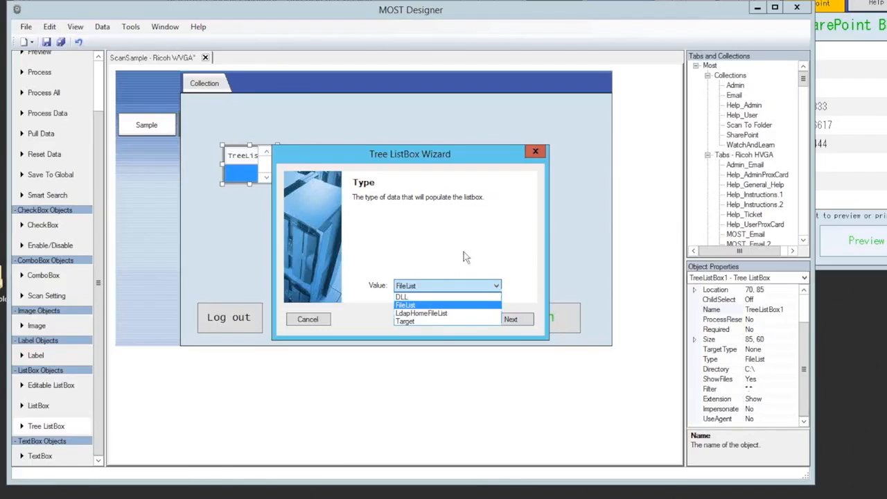
pyautogui.click(447, 309)
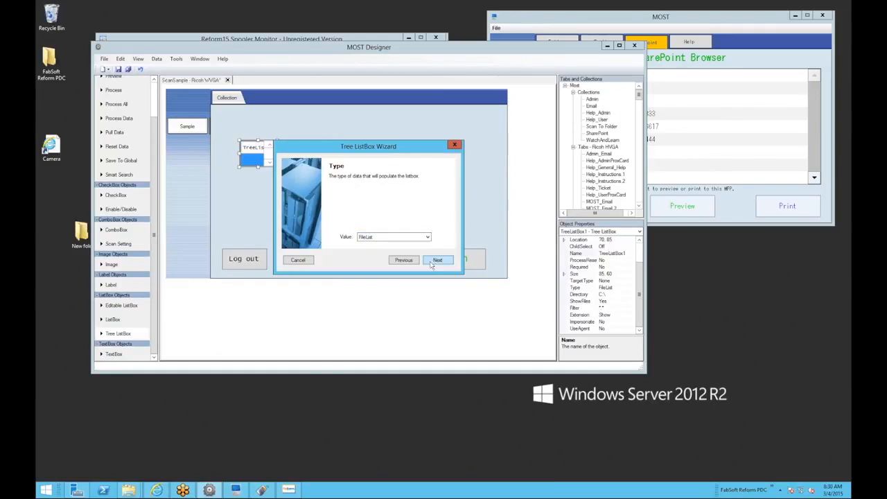
pyautogui.click(433, 262)
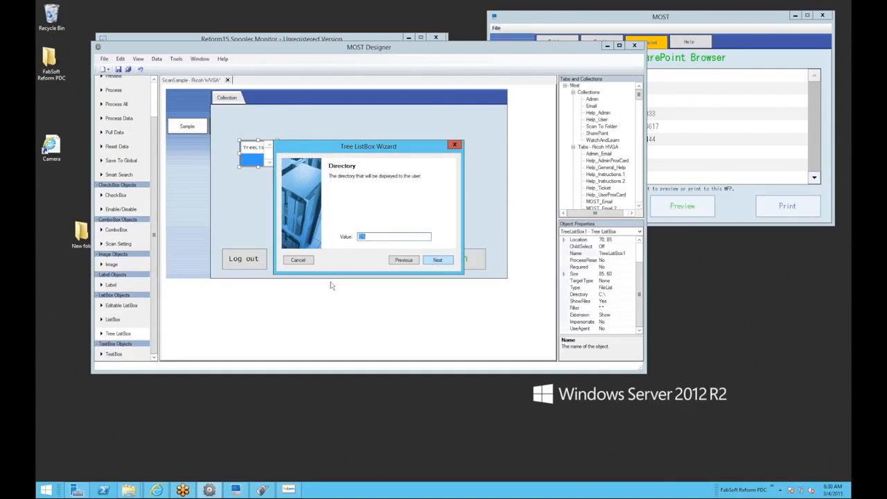
# Step: Switch to File Explorer and open Local Disk (C:) to examine its folders for the listbox directory
pyautogui.click(129, 490)
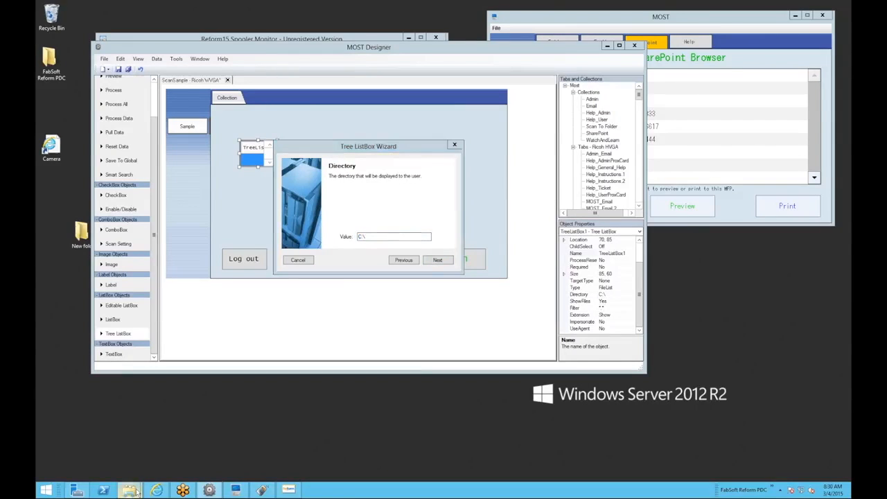
pyautogui.click(164, 461)
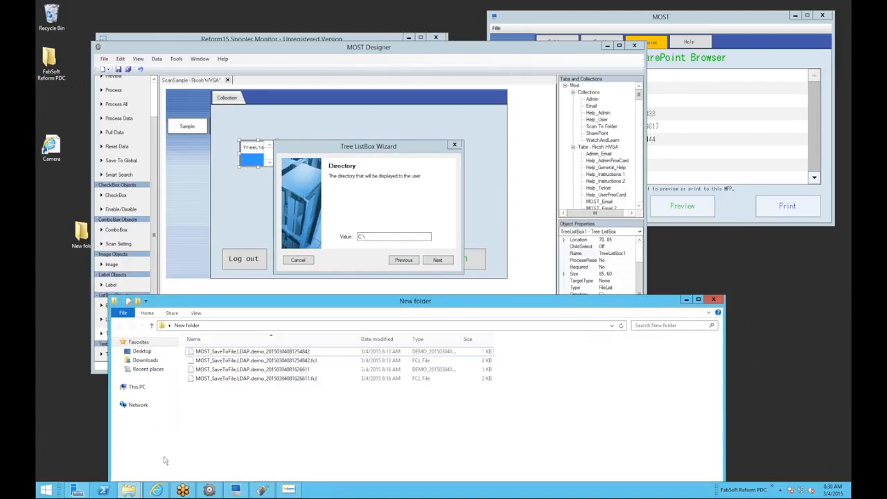
pyautogui.click(138, 388)
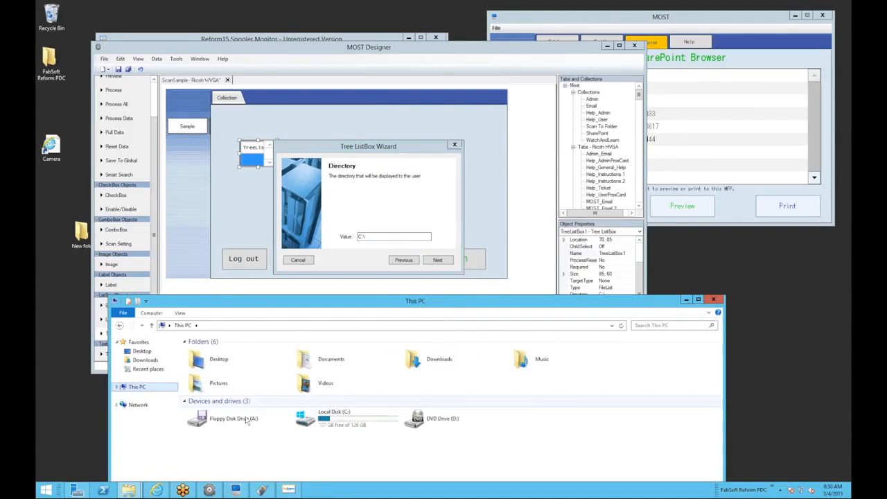
pyautogui.click(341, 427)
pyautogui.doubleClick(341, 427)
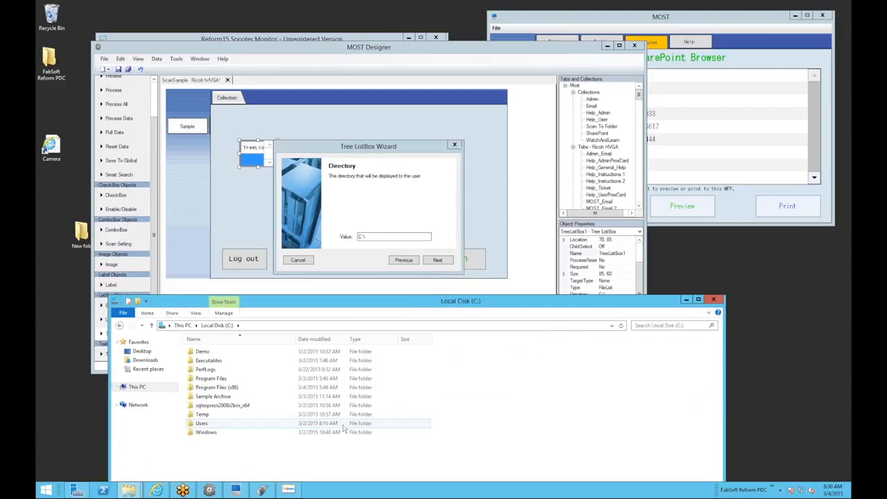
# Step: Check the Temp folder in File Explorer and set the Tree ListBox's directory to C:\Temp\ in MOST Designer
pyautogui.doubleClick(222, 416)
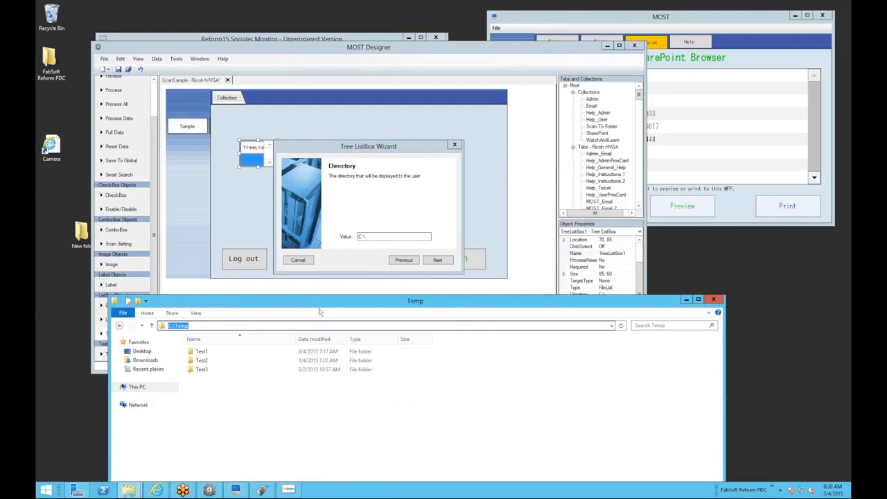
pyautogui.click(384, 237)
pyautogui.write('C:\\Temp\\')
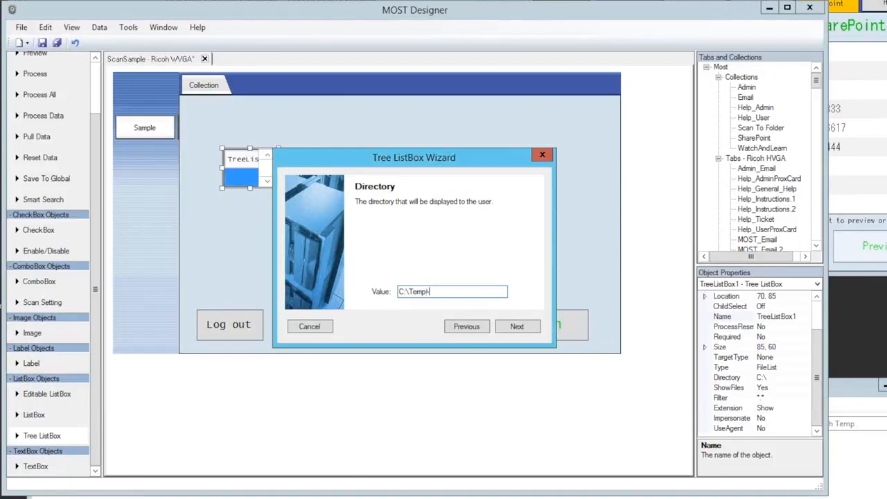
pyautogui.click(510, 329)
# Step: Set the Tree ListBox's Show Files to No, keep Impersonate at No, and finish the wizard
pyautogui.click(451, 291)
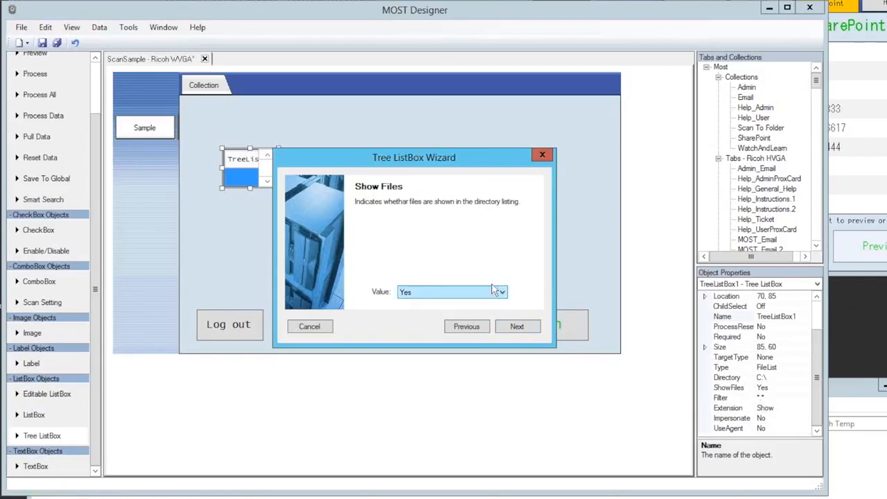
pyautogui.click(414, 305)
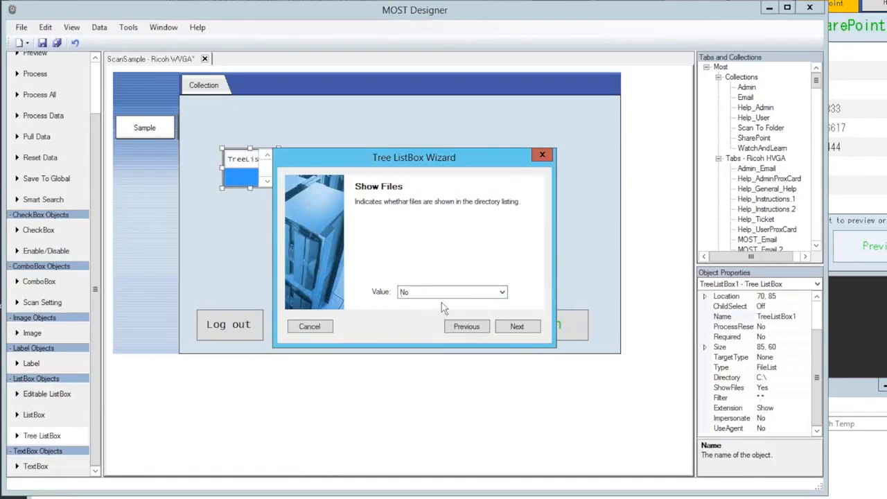
pyautogui.click(518, 328)
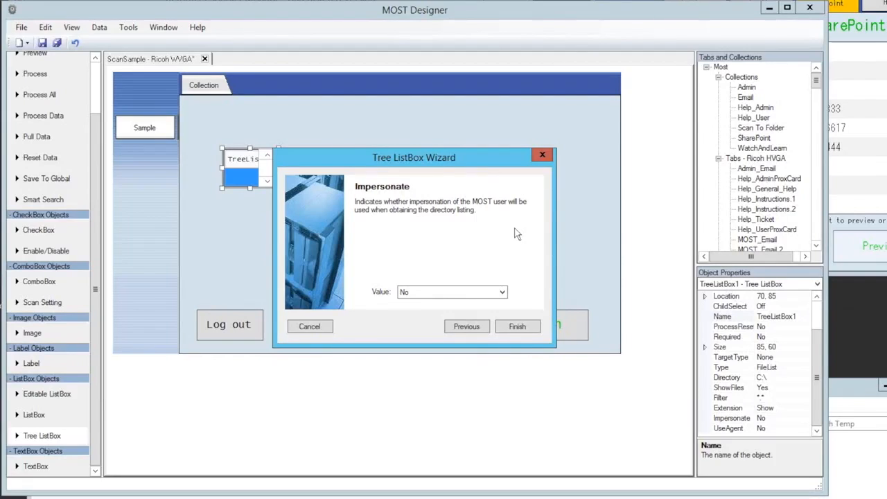
pyautogui.click(517, 326)
# Step: Enlarge the tree listbox to about 338 by 240 and place it above the Log out button at about 27, 65
pyautogui.moveTo(280, 187); pyautogui.dragTo(439, 288)
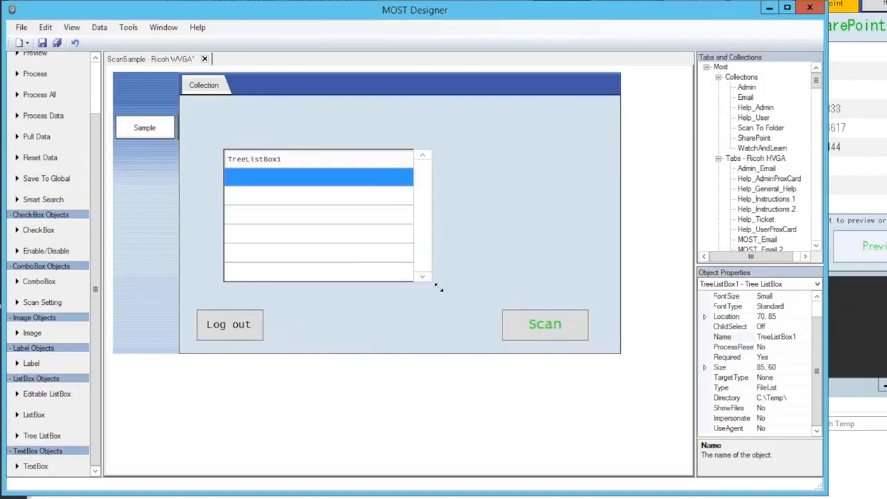
pyautogui.click(348, 239)
pyautogui.moveTo(345, 237); pyautogui.dragTo(345, 236)
pyautogui.moveTo(303, 271); pyautogui.dragTo(304, 290)
pyautogui.click(453, 214)
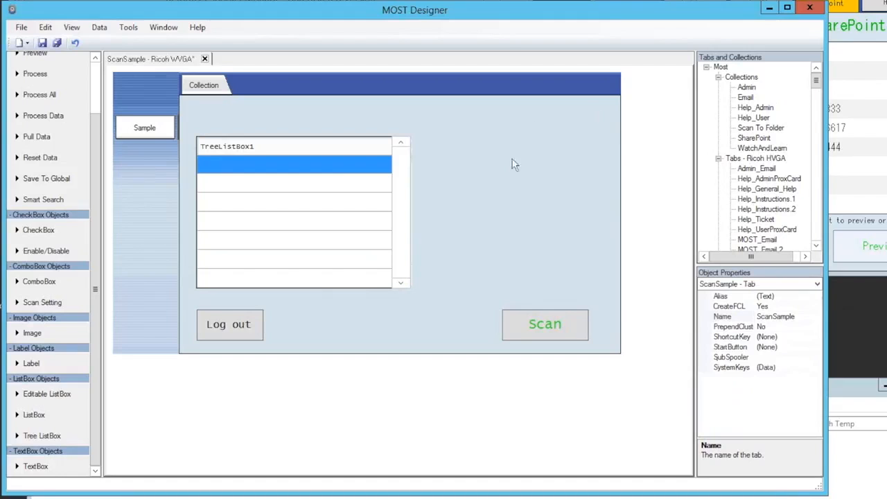
# Step: Widen the tree listbox toward the Scan button and lower its upper edge to make room for a label
pyautogui.click(360, 182)
pyautogui.moveTo(304, 134); pyautogui.dragTo(304, 138)
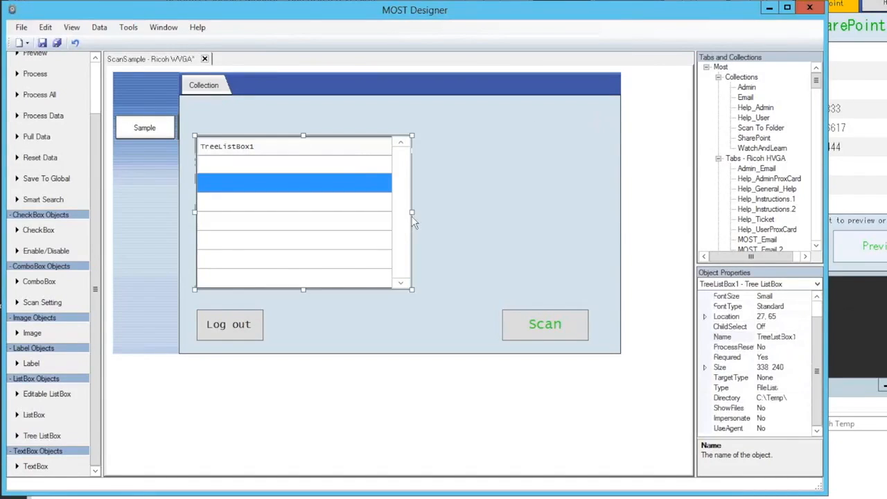
pyautogui.moveTo(413, 213); pyautogui.dragTo(454, 211)
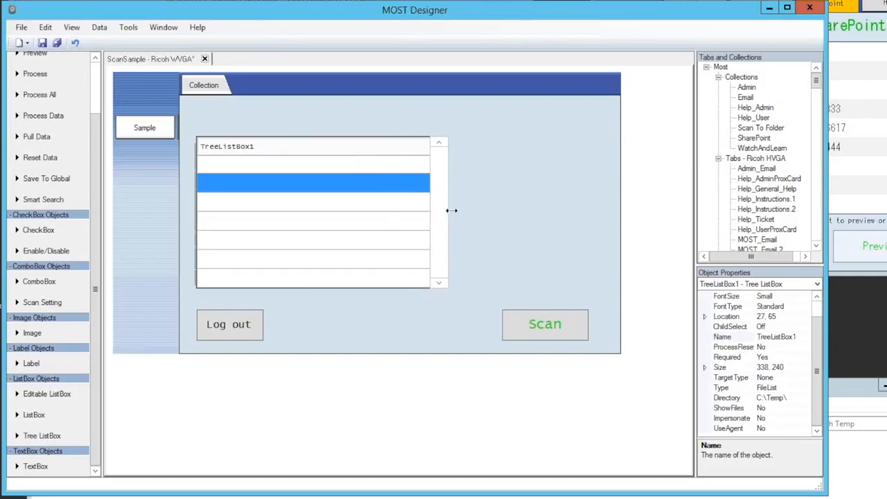
pyautogui.click(522, 206)
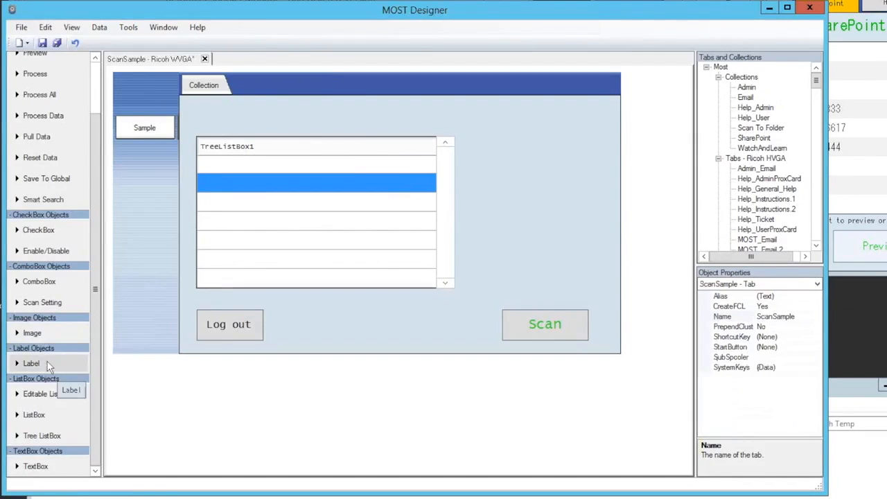
pyautogui.click(326, 147)
pyautogui.moveTo(325, 136); pyautogui.dragTo(325, 156)
# Step: Add a label just above the tree listbox with its Align set to Left and its Type kept as Standard
pyautogui.moveTo(70, 364); pyautogui.dragTo(199, 139)
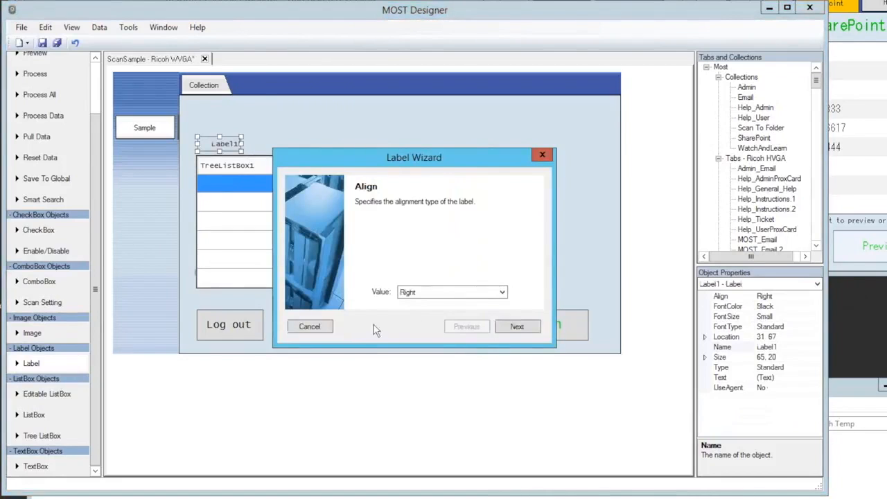
pyautogui.click(479, 292)
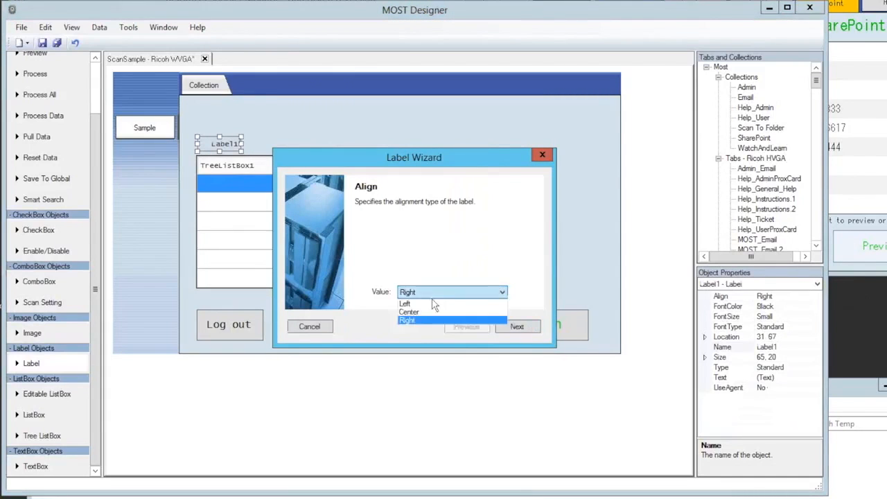
pyautogui.click(416, 300)
pyautogui.click(516, 327)
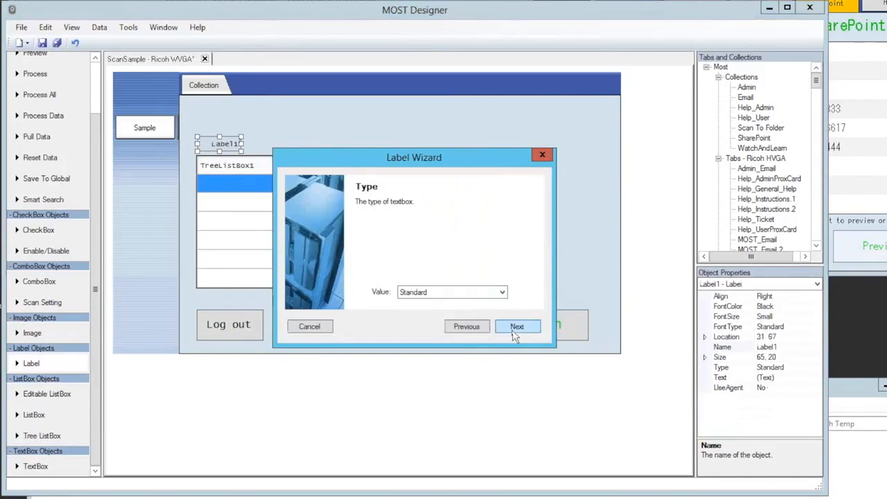
pyautogui.click(516, 334)
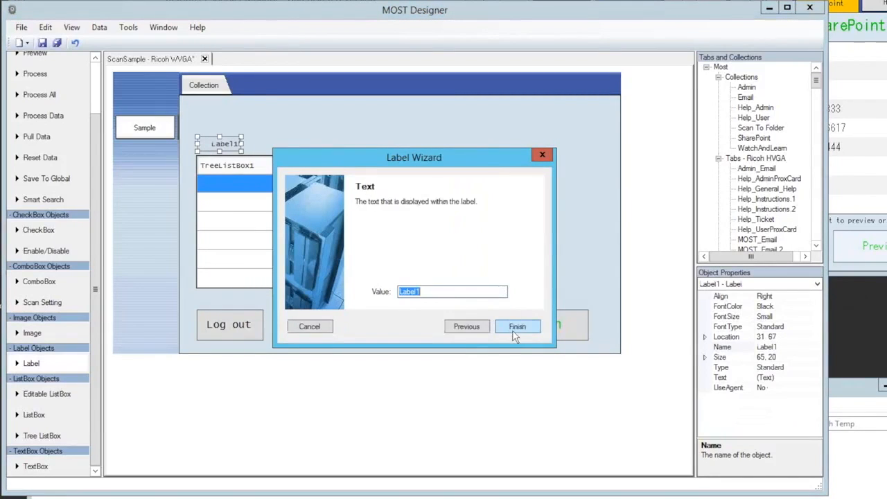
pyautogui.click(474, 328)
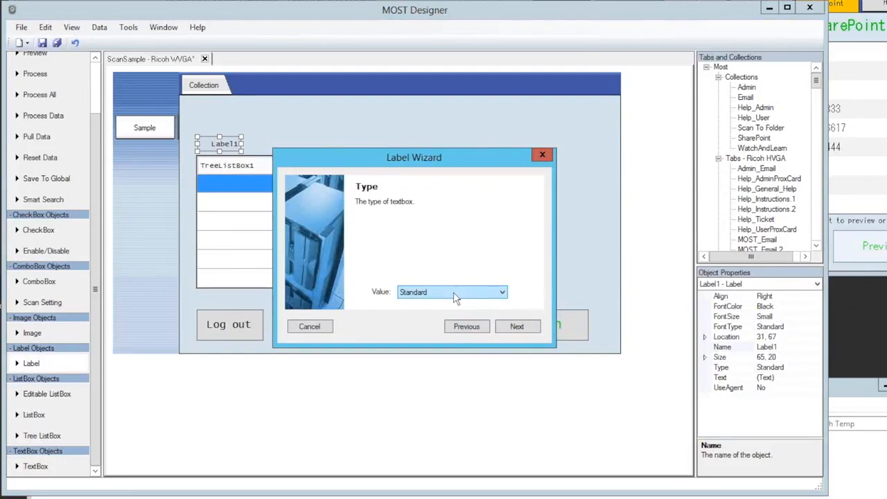
pyautogui.click(455, 294)
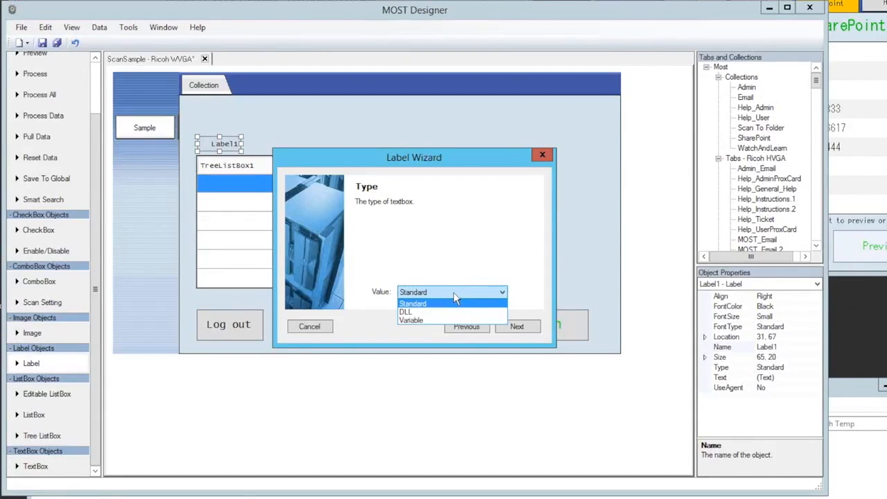
pyautogui.click(454, 297)
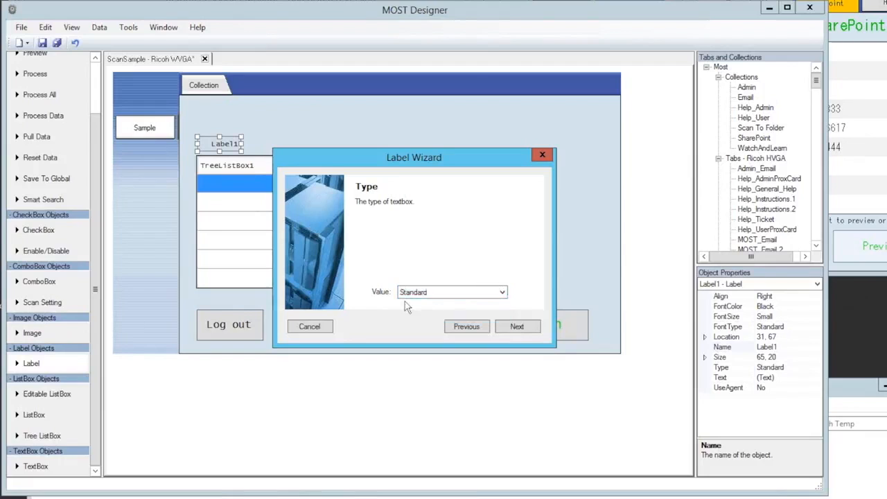
# Step: Set the label's text to "Select a folder to scan to:" and size the label to about 322 by 20 above the listbox
pyautogui.click(517, 327)
pyautogui.press('BackSpace')
pyautogui.write('Select a ')
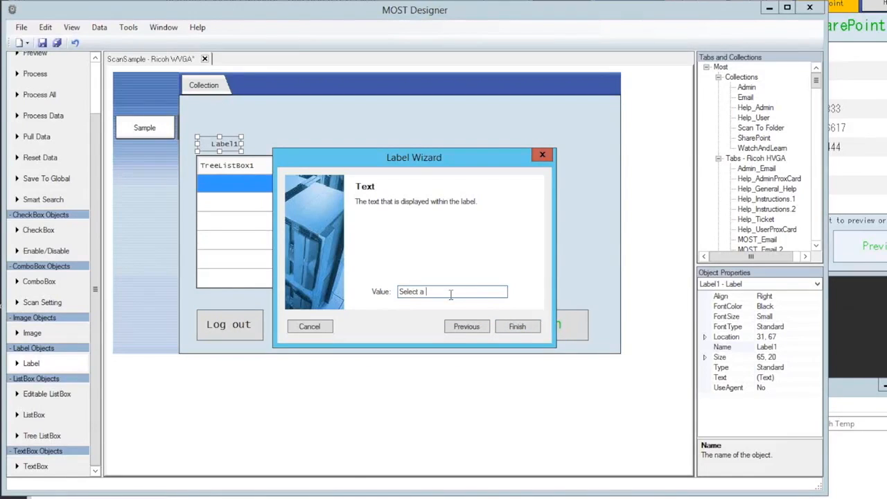
pyautogui.write('folder to scan to:')
pyautogui.click(517, 324)
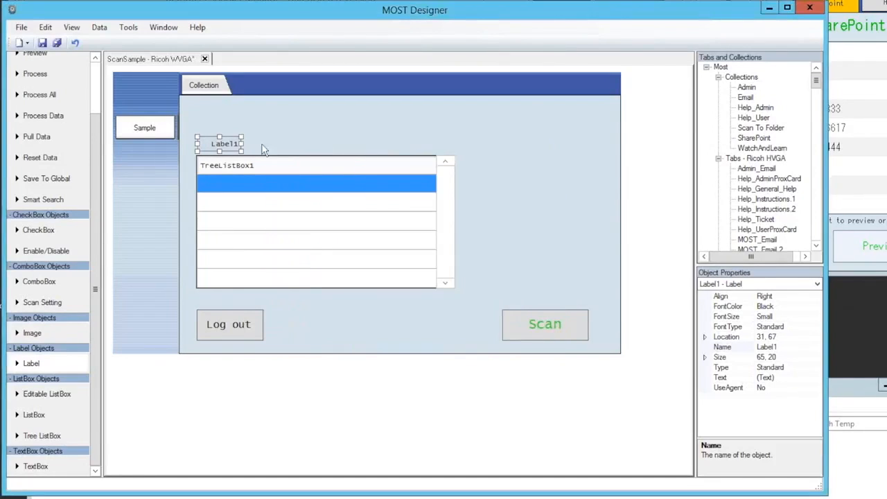
pyautogui.moveTo(356, 142)
pyautogui.mouseDown()
pyautogui.moveTo(403, 146)
pyautogui.moveTo(352, 145)
pyautogui.mouseUp()
pyautogui.click(360, 116)
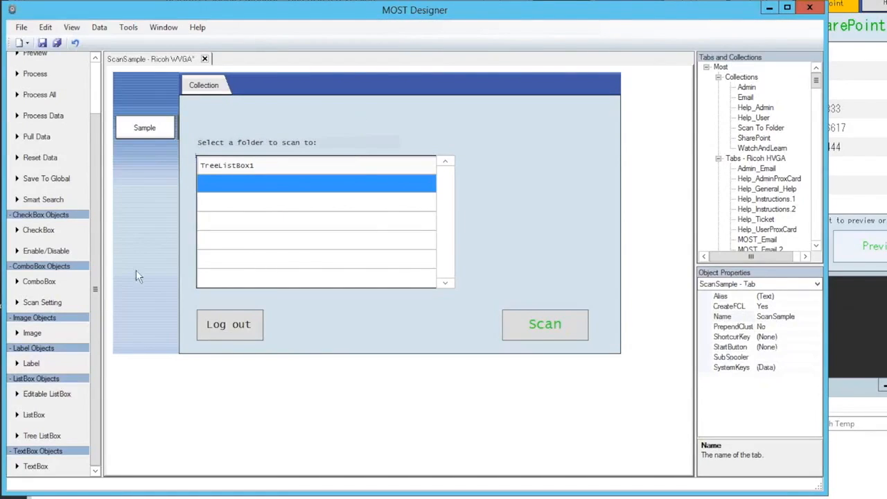
# Step: Add a text box above the label, keeping Input Method at Keyboard, Show Button at Yes and Type at Standard
pyautogui.moveTo(34, 466); pyautogui.dragTo(233, 120)
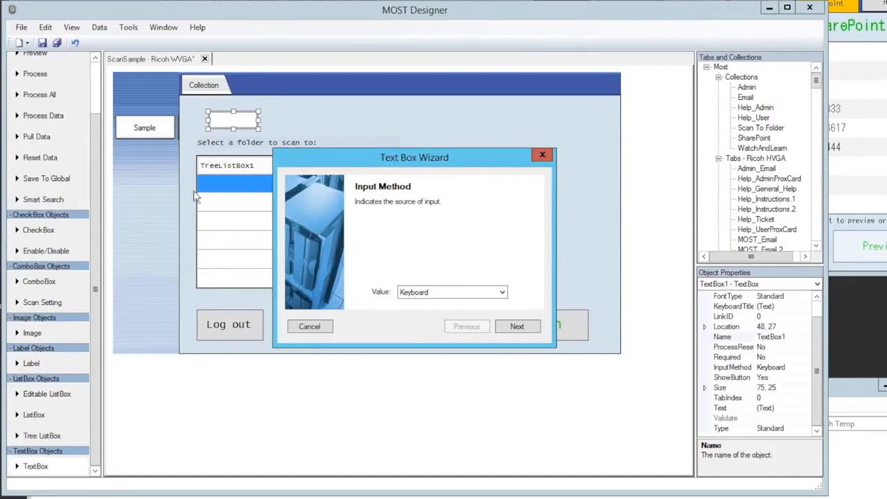
pyautogui.click(518, 328)
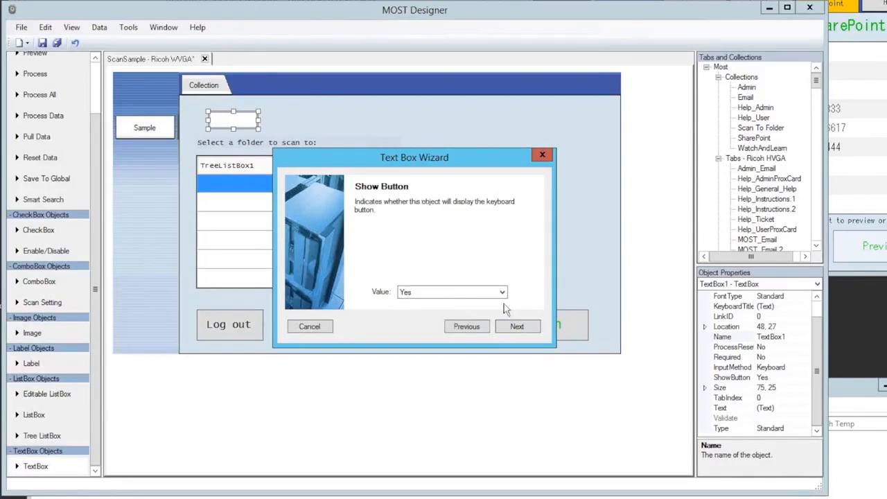
pyautogui.click(519, 328)
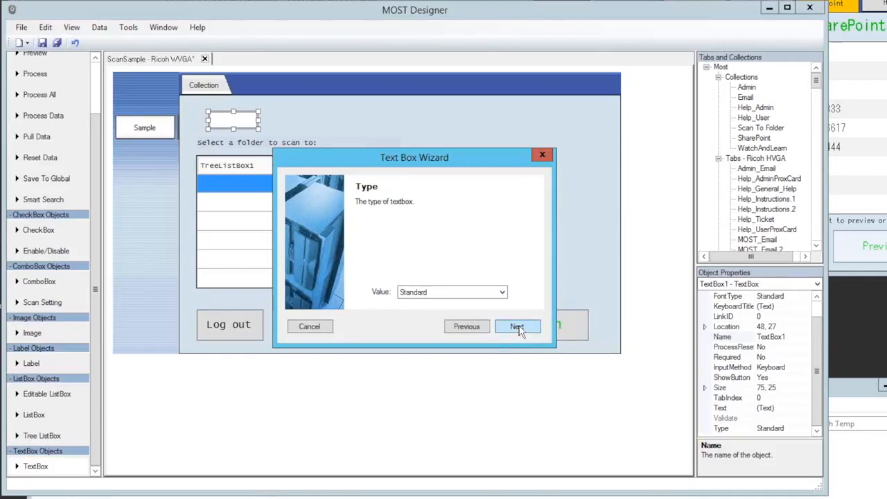
pyautogui.click(502, 292)
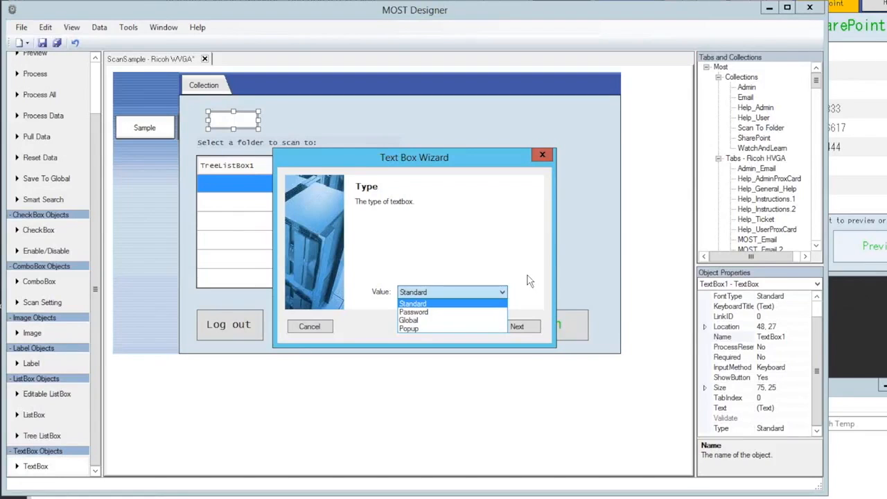
pyautogui.click(527, 276)
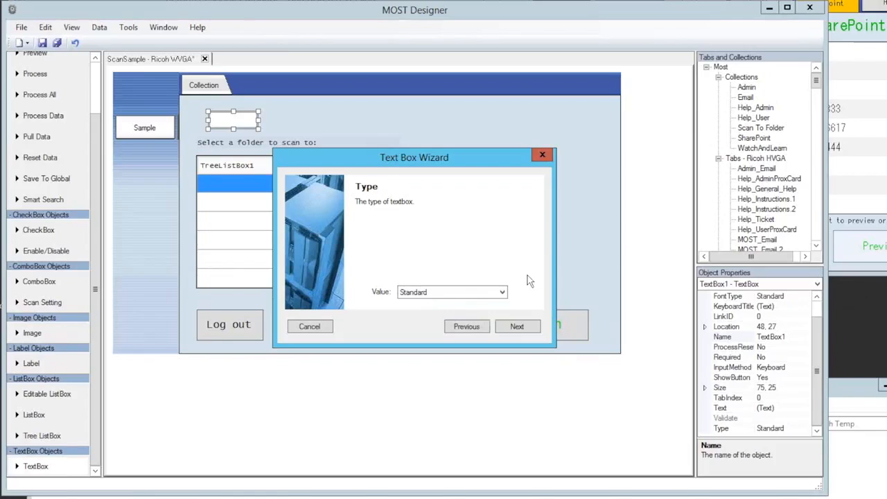
pyautogui.click(515, 329)
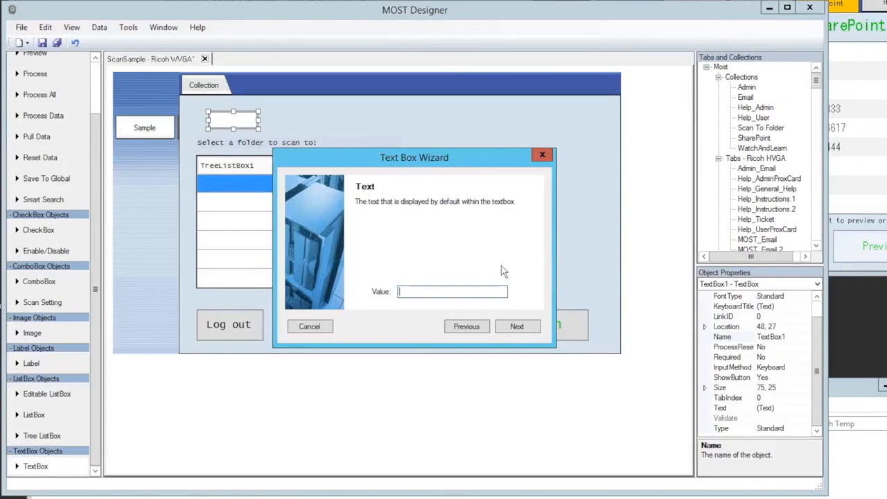
# Step: Leave the text box's default text blank and set Required to Yes
pyautogui.click(517, 326)
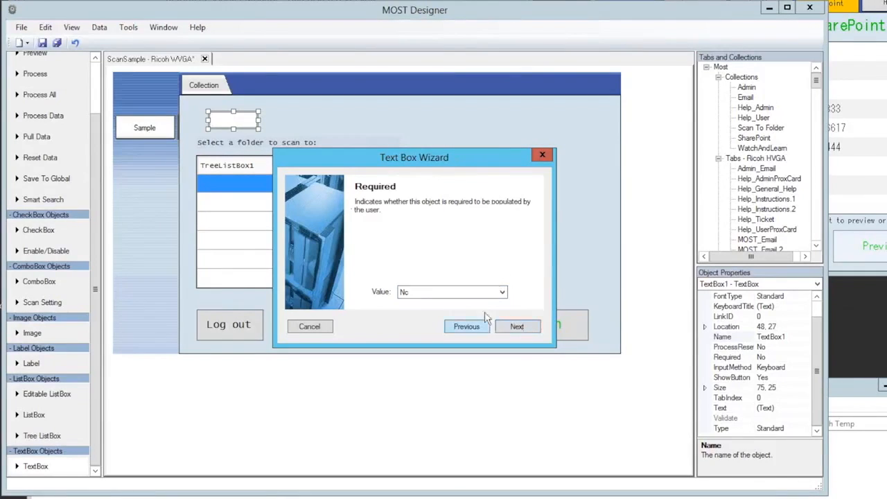
pyautogui.click(479, 292)
pyautogui.click(416, 313)
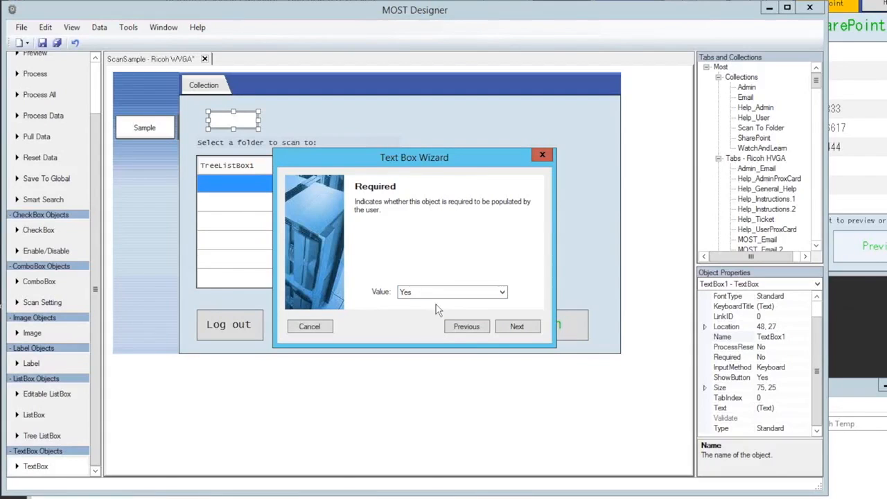
pyautogui.click(518, 327)
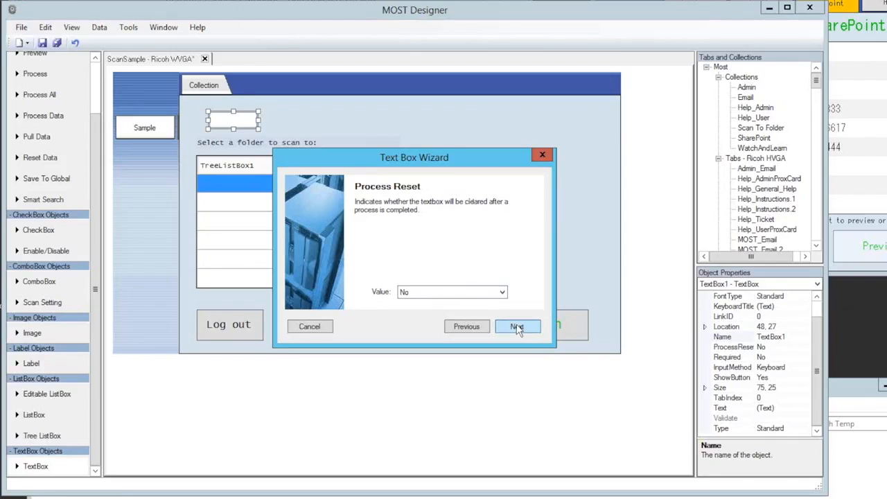
# Step: Finish the text box with Process Reset No, Link ID 0 and no validation, and stretch it to the tree listbox's width
pyautogui.click(518, 327)
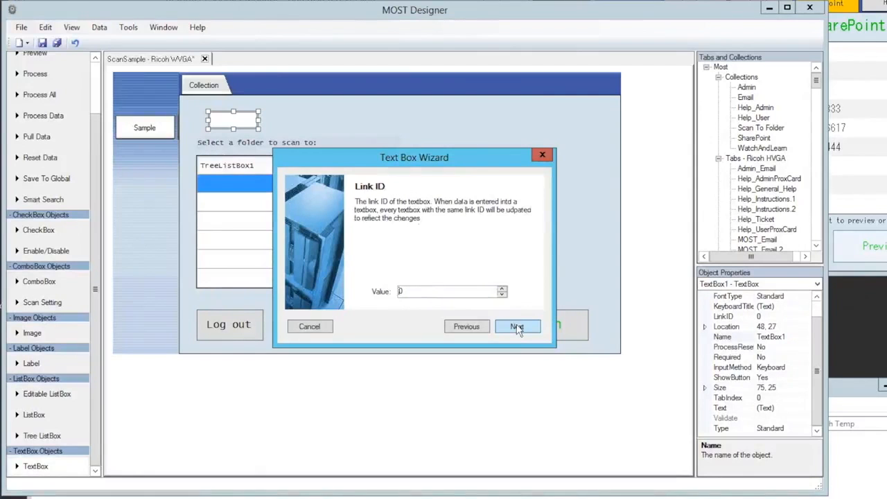
pyautogui.click(517, 327)
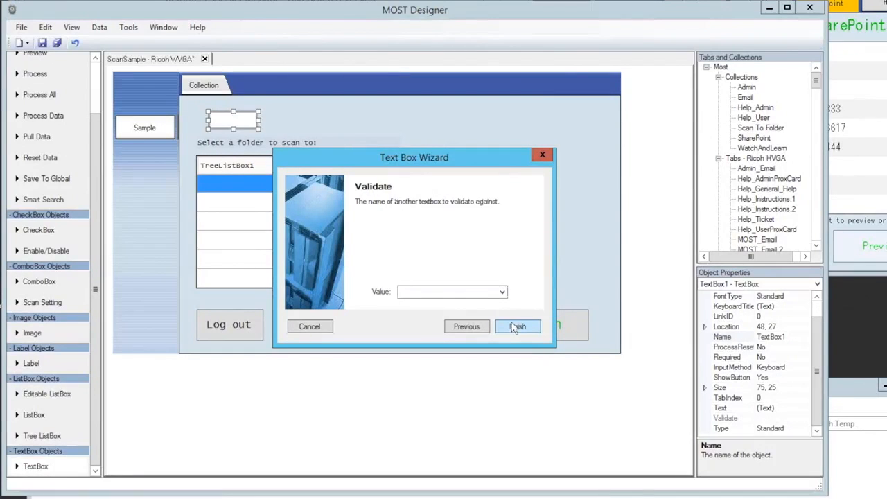
pyautogui.click(518, 325)
pyautogui.moveTo(231, 120); pyautogui.dragTo(455, 123)
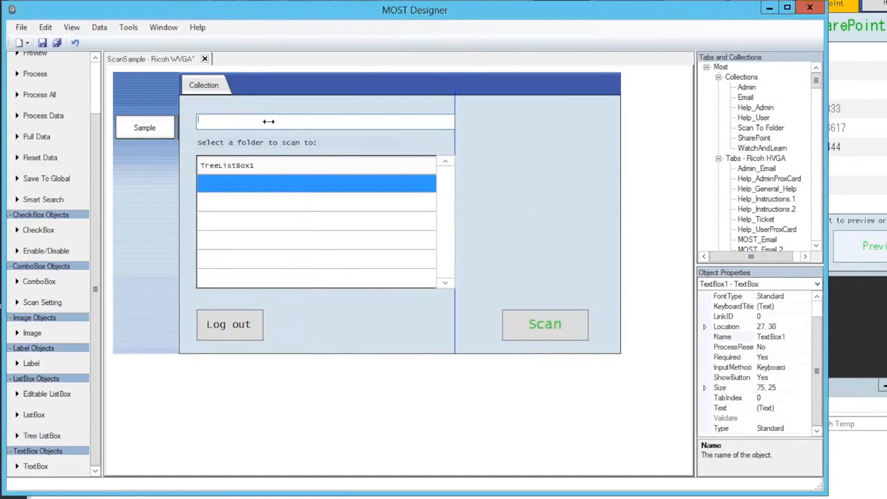
pyautogui.click(603, 147)
# Step: Copy the "Select a folder to scan to:" label and place the duplicate just above the text box at about 27, 10
pyautogui.click(254, 142)
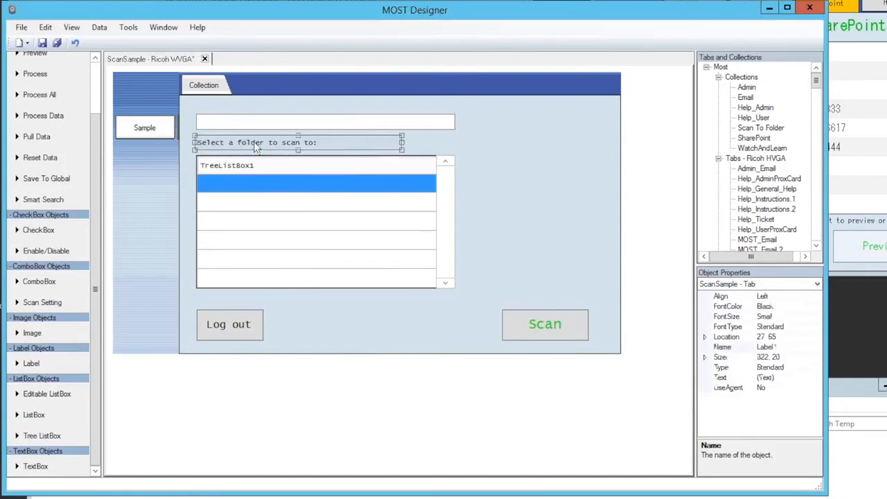
pyautogui.rightClick(254, 143)
pyautogui.click(271, 148)
pyautogui.rightClick(199, 102)
pyautogui.click(228, 109)
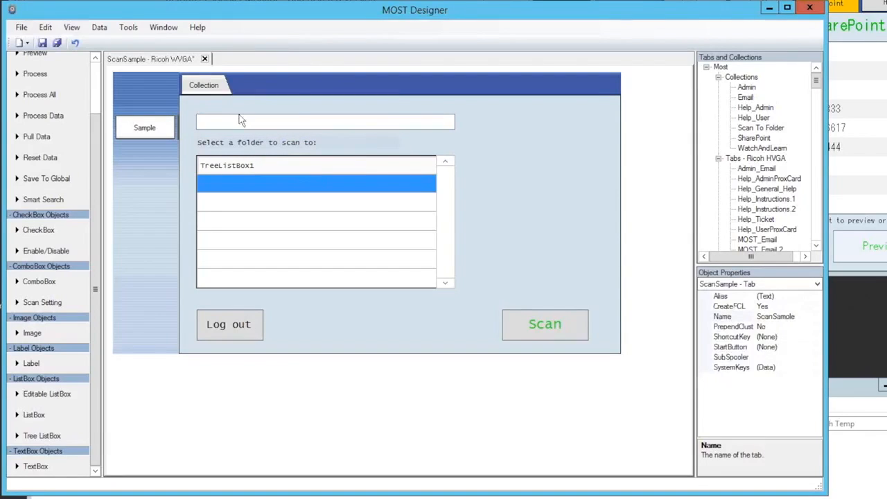
pyautogui.moveTo(239, 106); pyautogui.dragTo(239, 106)
pyautogui.moveTo(295, 118); pyautogui.dragTo(294, 119)
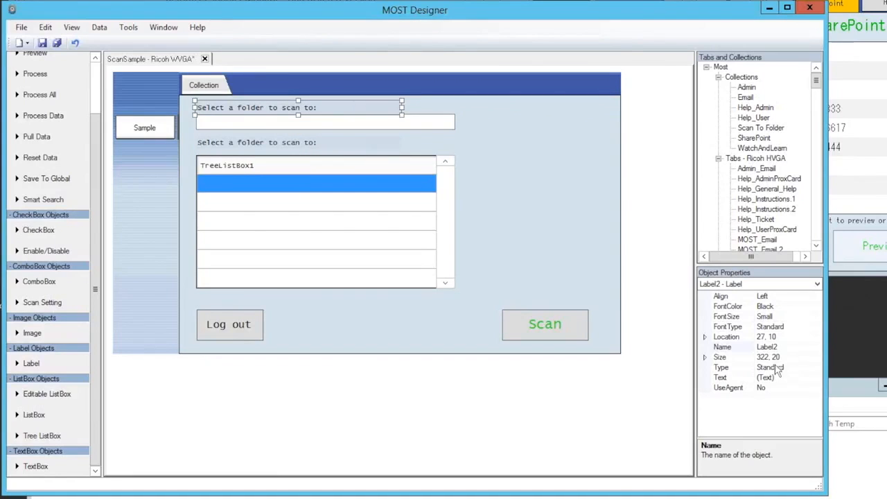
# Step: Change the English text of the copied label above the text box to "Enter a filename:"
pyautogui.click(815, 378)
pyautogui.click(817, 379)
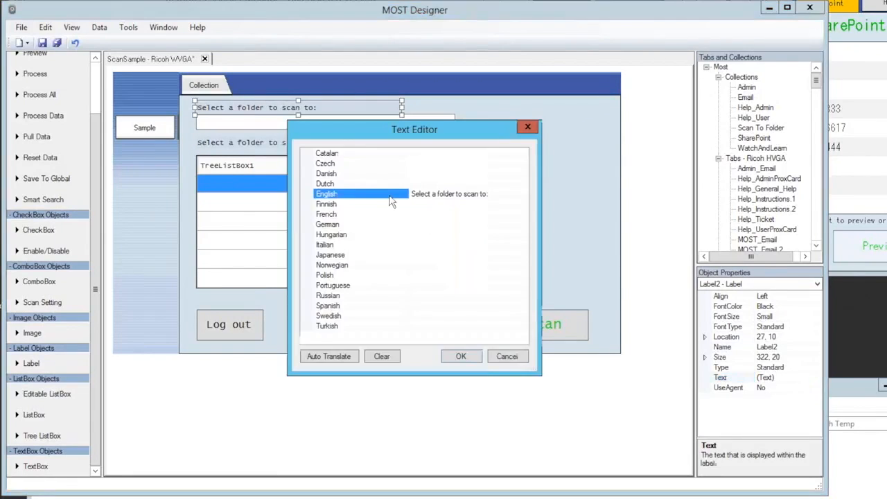
pyautogui.click(381, 194)
pyautogui.press('Delete')
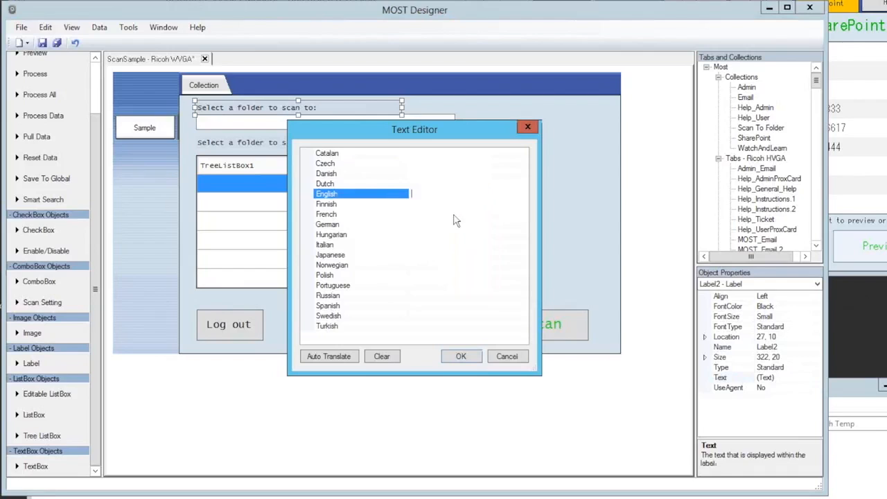
pyautogui.write('F')
pyautogui.write('nter a filena')
pyautogui.write('me')
pyautogui.moveTo(447, 129); pyautogui.dragTo(452, 159)
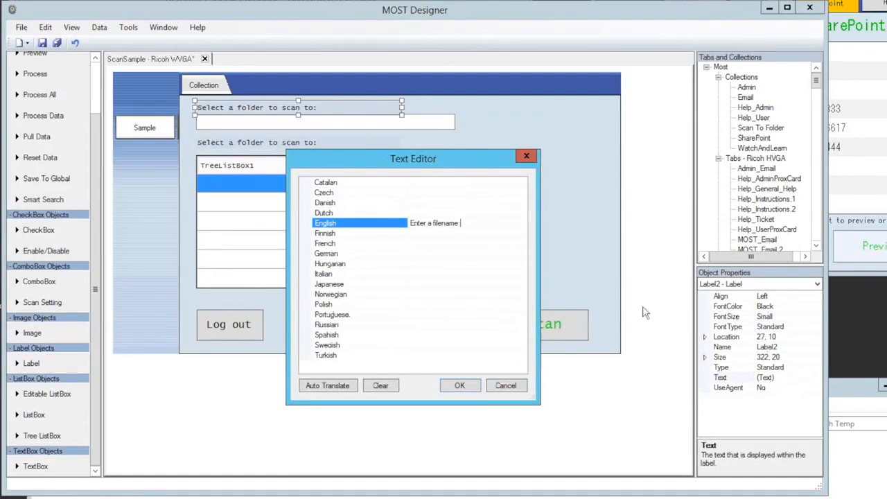
pyautogui.moveTo(458, 166); pyautogui.dragTo(491, 189)
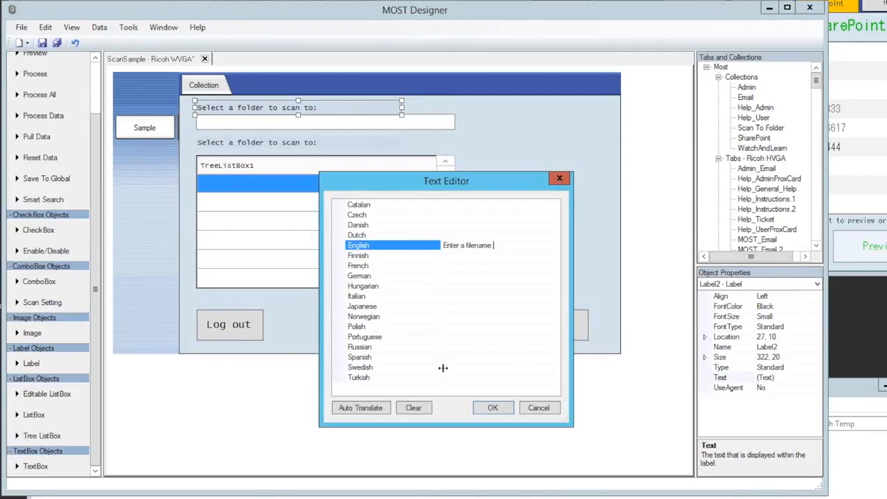
pyautogui.click(492, 408)
pyautogui.click(404, 320)
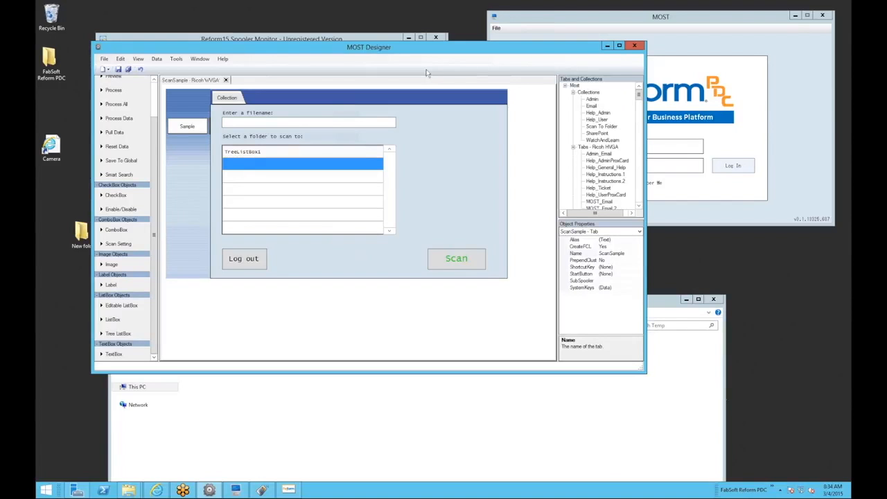
# Step: Switch to the MOST client and log in with the remembered credentials to show the WatchAndLearn Sample form
pyautogui.click(700, 70)
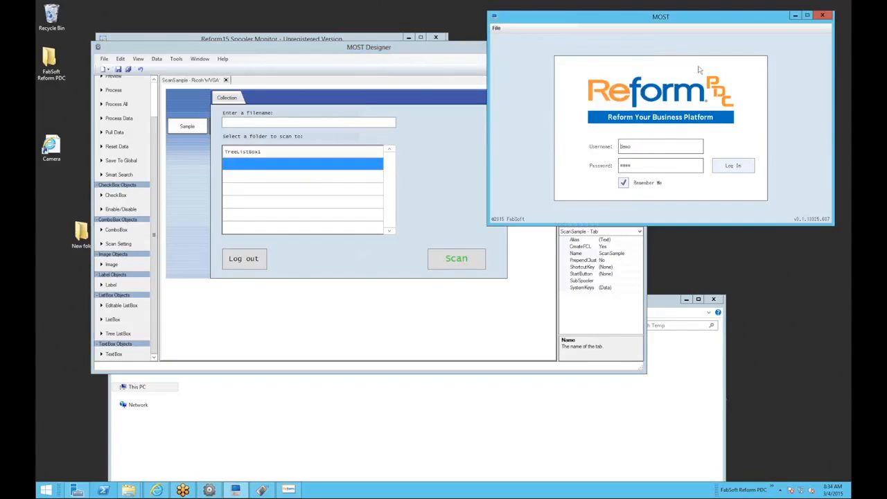
pyautogui.click(729, 167)
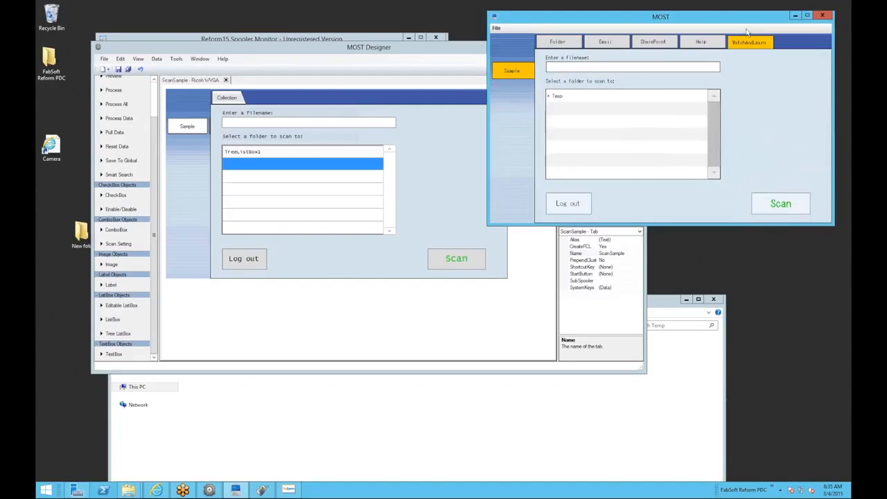
pyautogui.moveTo(744, 23); pyautogui.dragTo(729, 27)
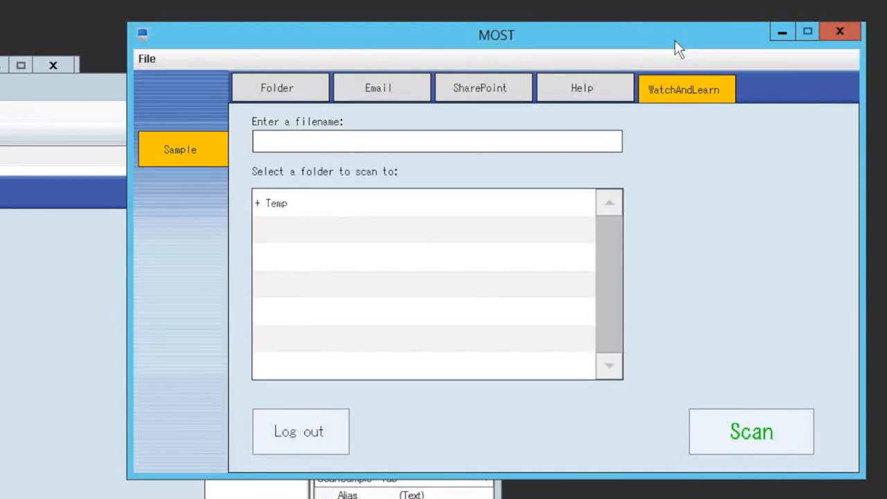
# Step: Enter setup as the filename, expand the Temp folder and select Test2 as the scan destination
pyautogui.click(501, 142)
pyautogui.write('setup')
pyautogui.doubleClick(504, 215)
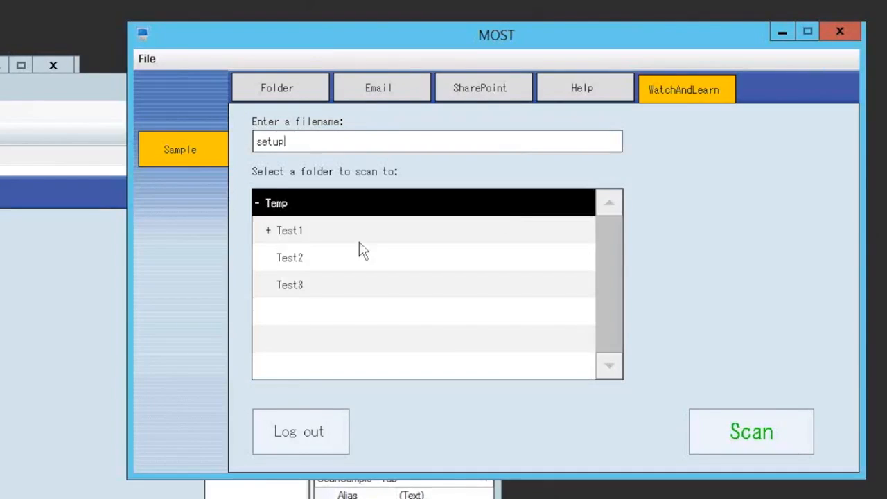
pyautogui.click(305, 260)
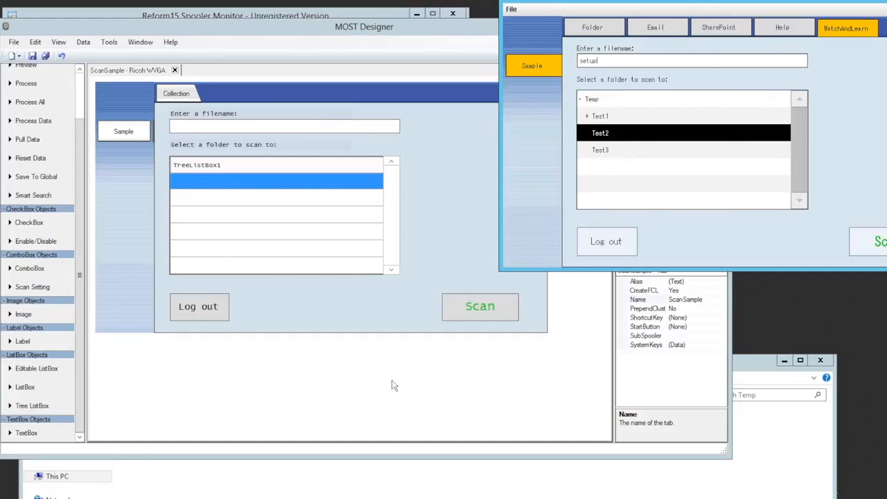
# Step: Minimize MOST Designer and select the RM_Reform15_Spooler_1 service in the Spooler Monitor to check its monitor folder
pyautogui.click(454, 272)
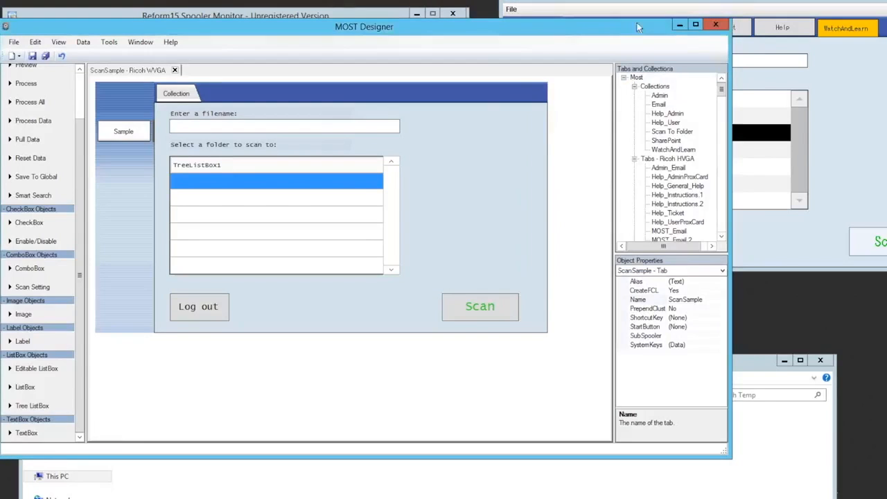
pyautogui.click(680, 25)
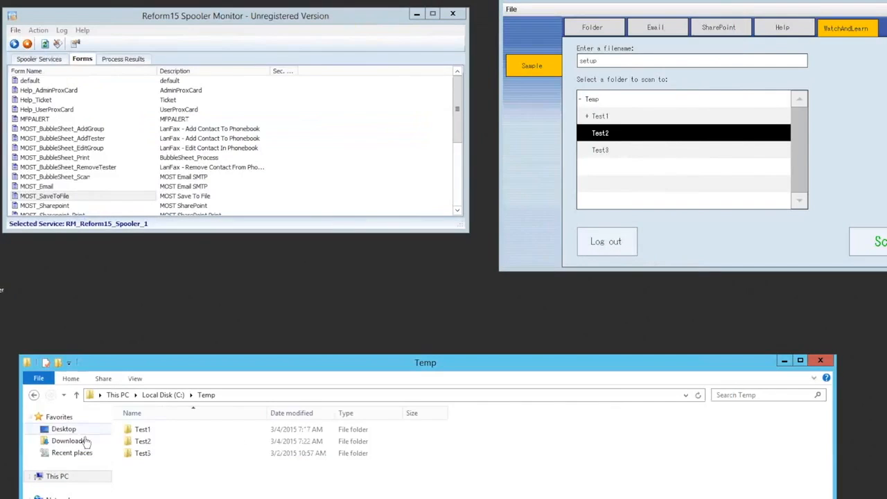
pyautogui.click(45, 59)
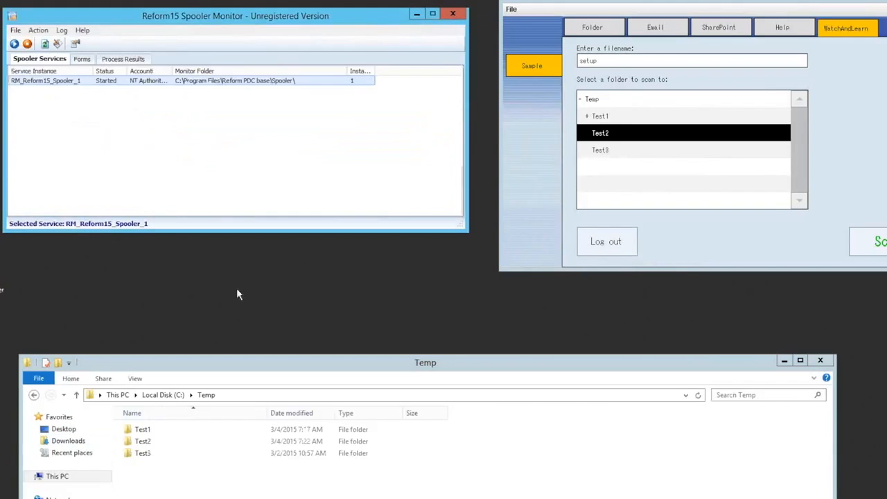
pyautogui.click(60, 84)
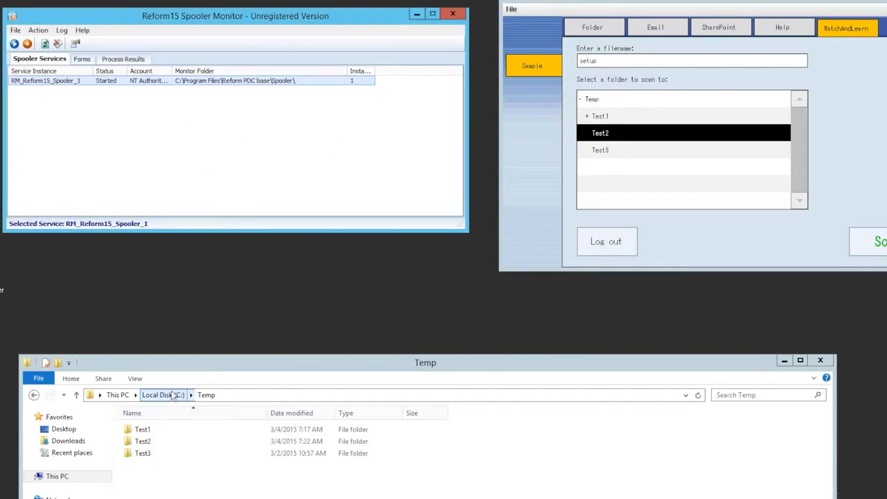
# Step: Browse File Explorer to C:\Program Files\Reform PDC base\Spooler and bring the Spooler Monitor back to the front
pyautogui.click(211, 377)
pyautogui.moveTo(210, 369); pyautogui.dragTo(212, 234)
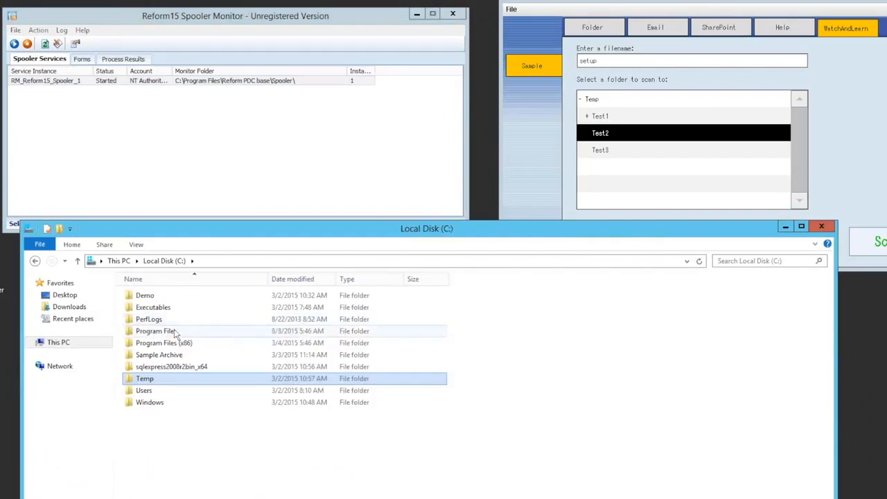
pyautogui.doubleClick(174, 331)
pyautogui.doubleClick(184, 378)
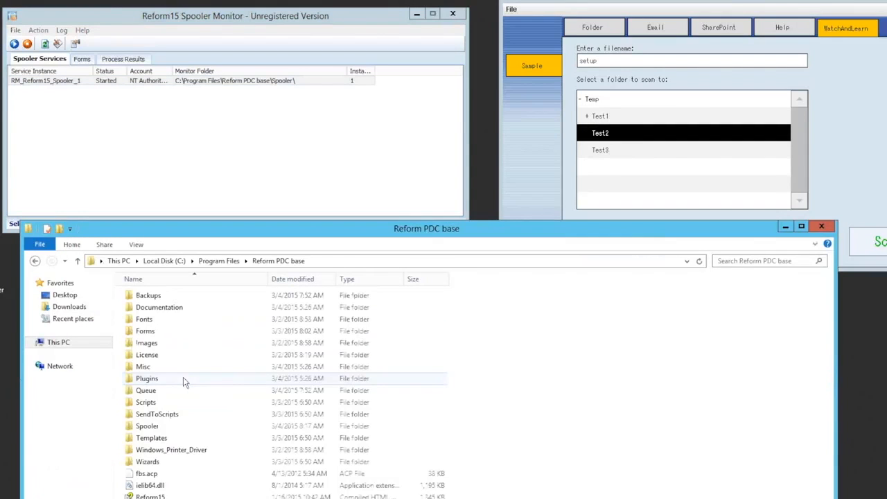
pyautogui.doubleClick(156, 426)
pyautogui.click(174, 119)
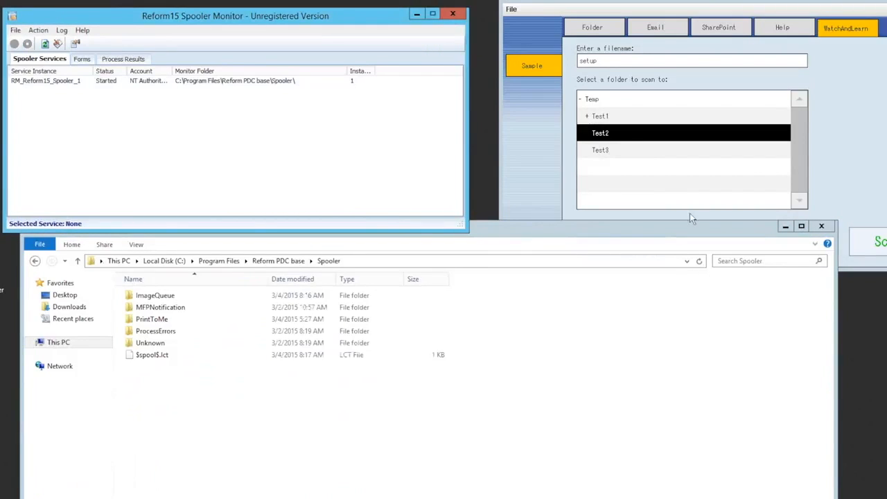
# Step: Start the scan from the MOST form and supply SampleTif.tif from Documents as the scanned image
pyautogui.click(597, 61)
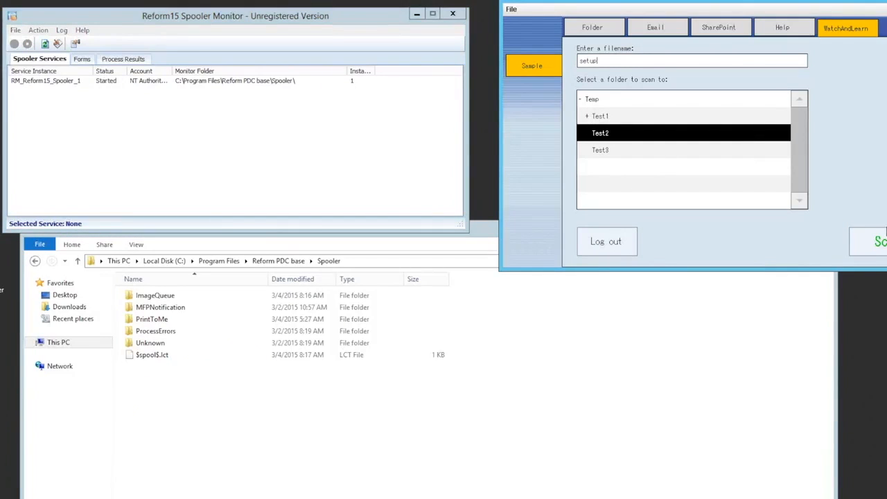
pyautogui.click(874, 242)
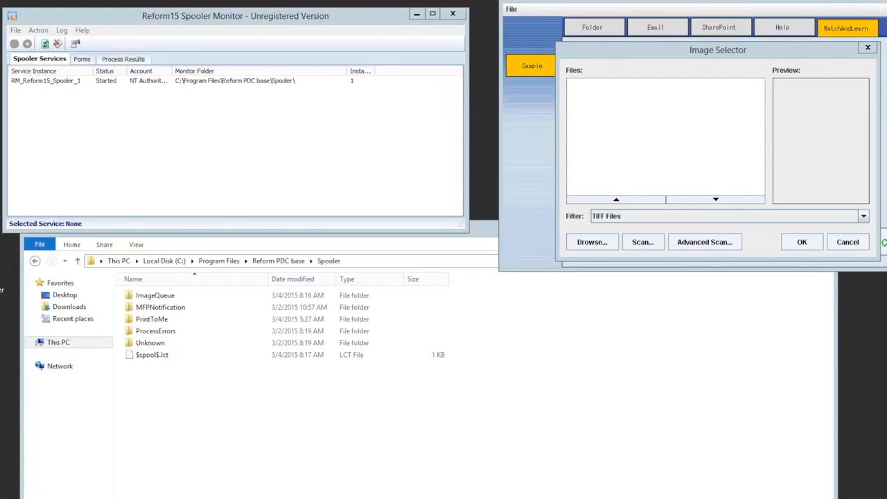
pyautogui.click(593, 240)
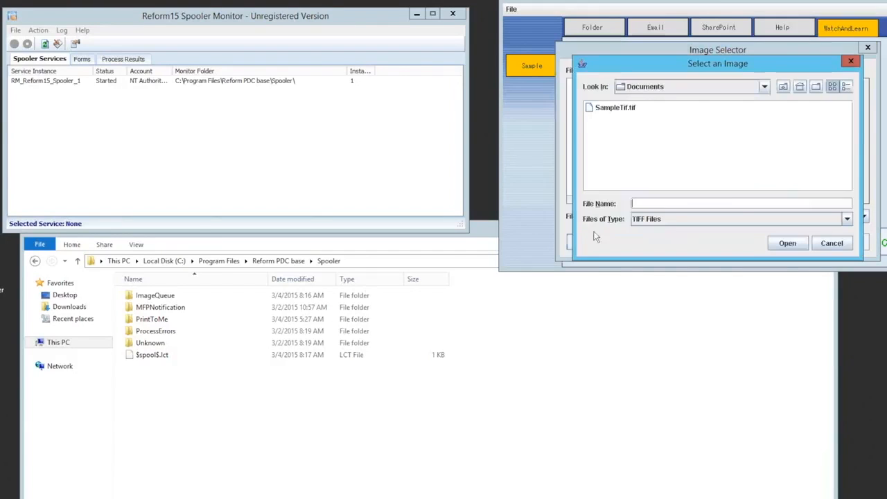
pyautogui.click(613, 113)
pyautogui.click(784, 242)
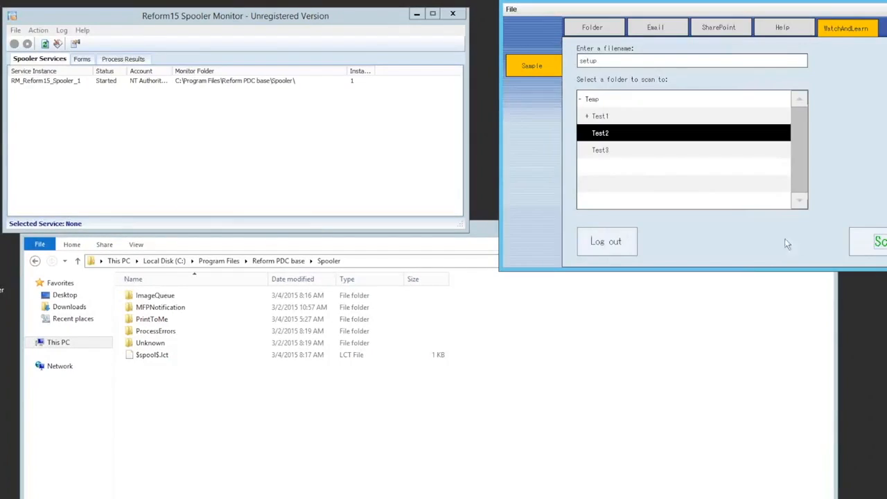
# Step: Check the Spooler's Unknown folder for the submitted ScanSample files, and return to the Spooler folder
pyautogui.click(623, 391)
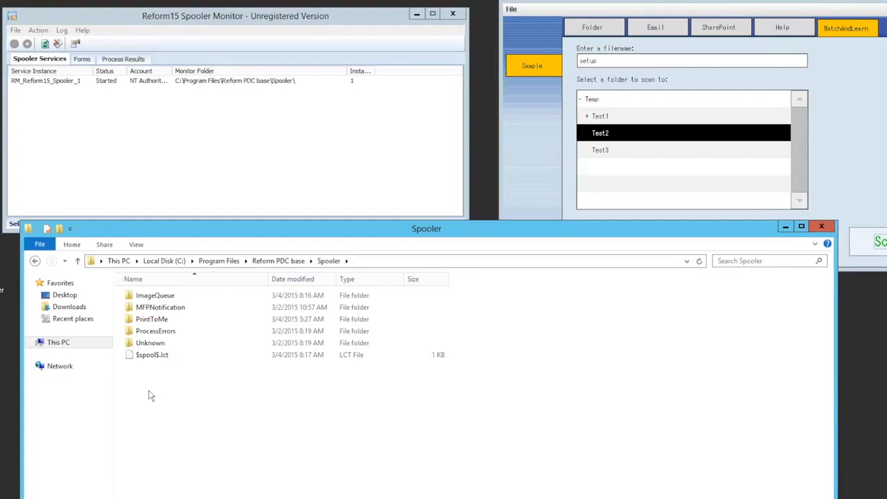
pyautogui.doubleClick(166, 344)
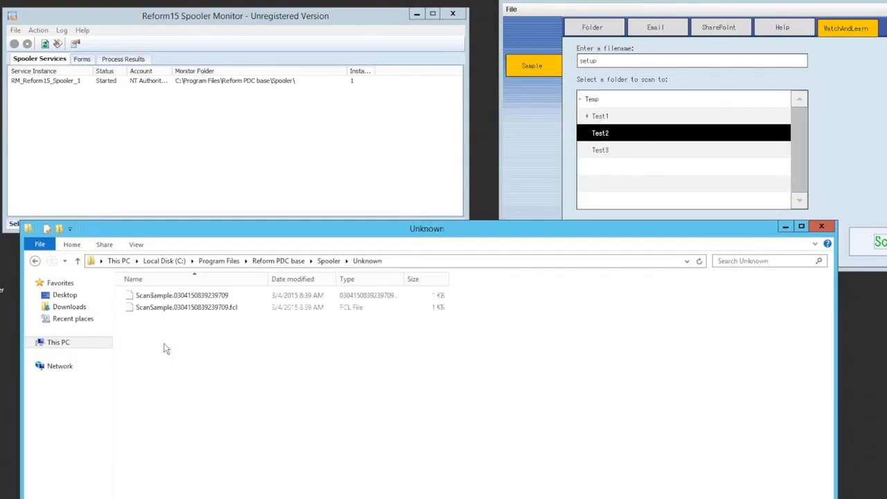
pyautogui.click(329, 262)
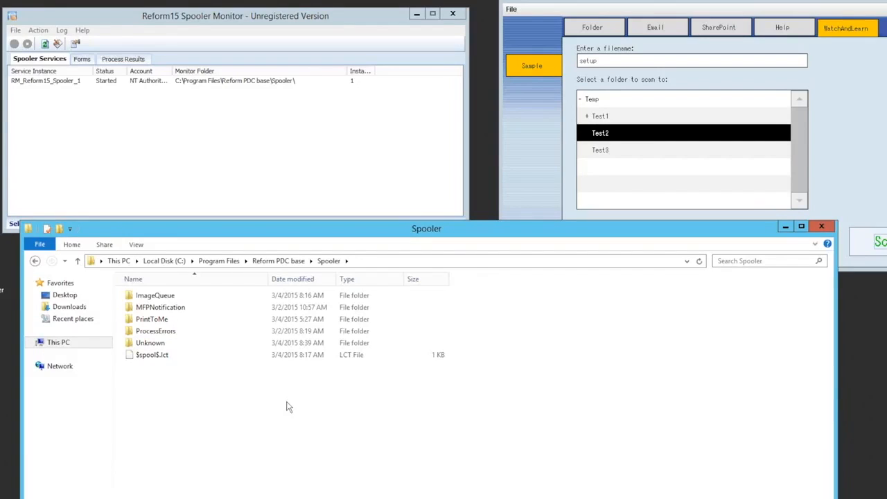
# Step: Open the Backups folder in Reform PDC base, sort it by newest modified date and widen the Name column
pyautogui.click(278, 261)
pyautogui.doubleClick(157, 297)
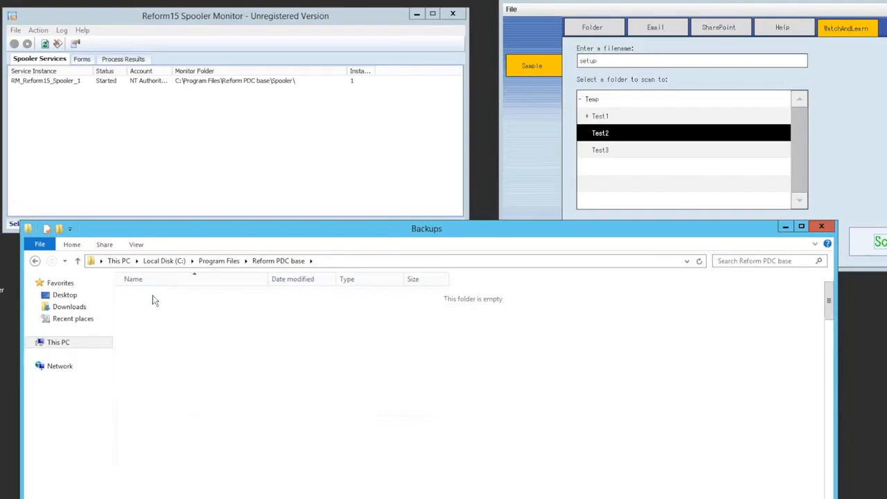
pyautogui.click(272, 278)
pyautogui.moveTo(268, 279); pyautogui.dragTo(383, 281)
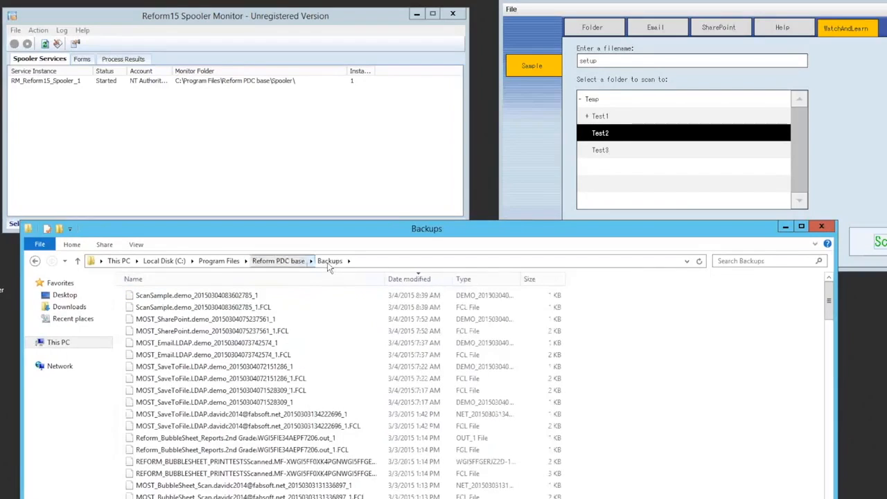
# Step: Open the newest ScanSample FCL backup in Notepad, examine its _TextBox1 and _TreeListBox1 lines, and close it
pyautogui.click(214, 310)
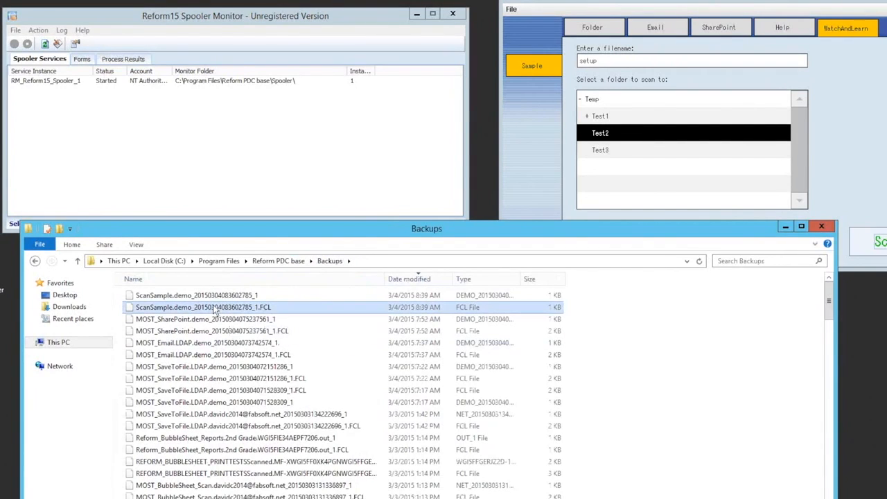
pyautogui.doubleClick(305, 309)
pyautogui.click(399, 181)
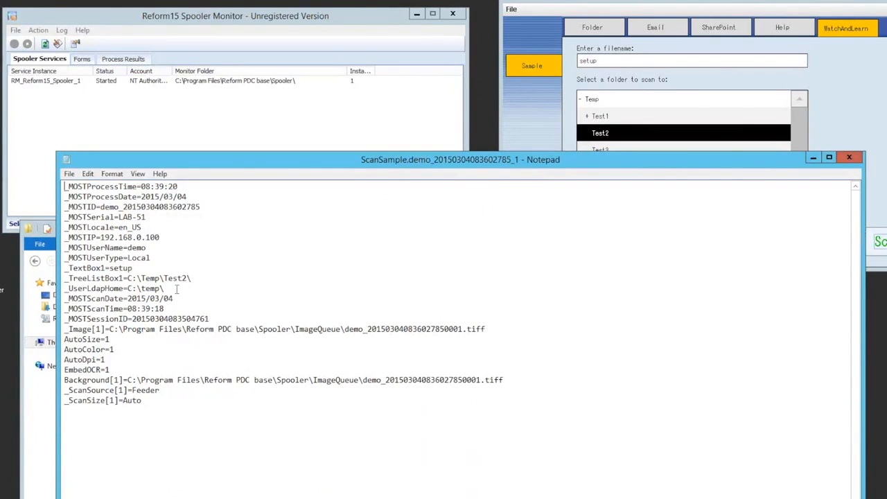
pyautogui.moveTo(208, 283); pyautogui.dragTo(60, 268)
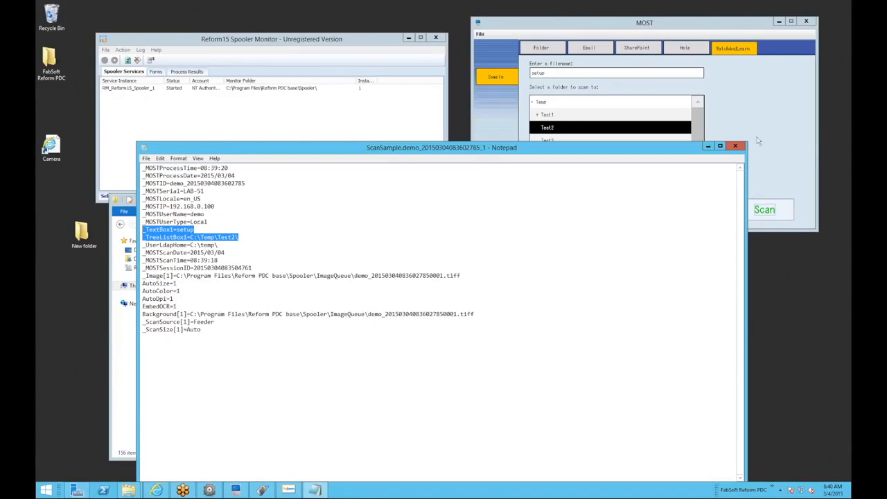
pyautogui.click(736, 146)
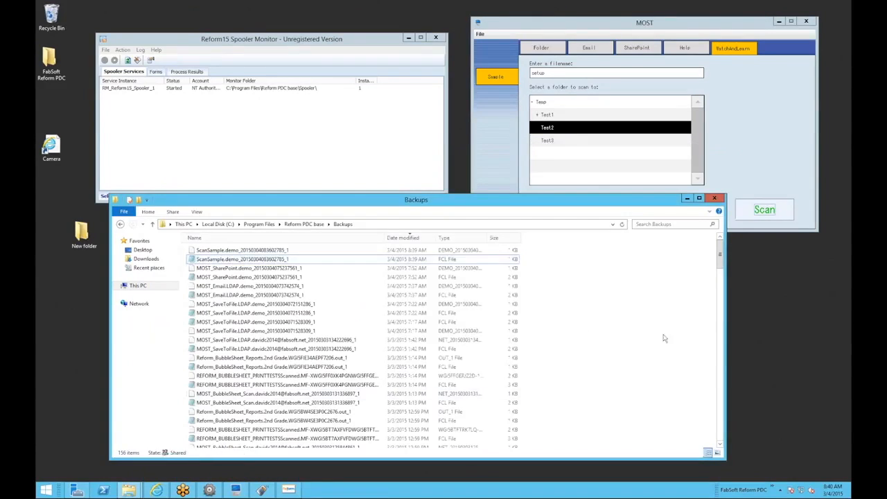
# Step: Launch Reform Workflow Designer from the Base tools, minimize the Backups window and enlarge the designer window
pyautogui.click(776, 491)
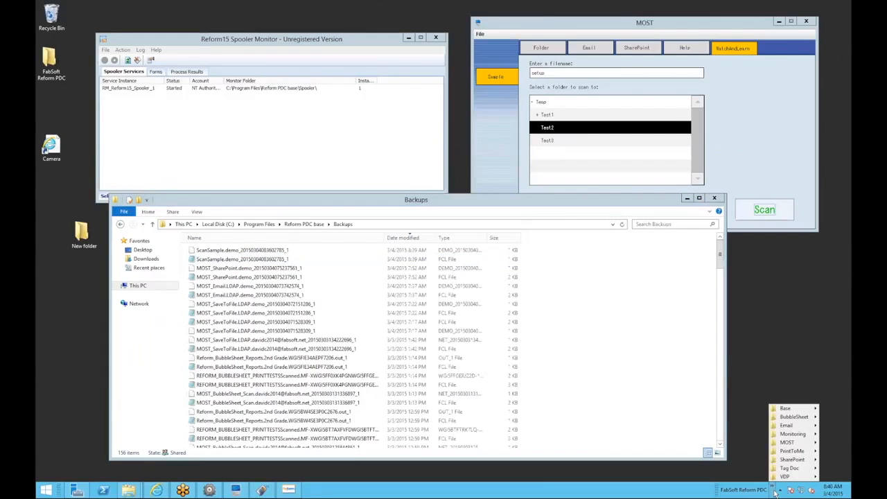
pyautogui.moveTo(793, 410)
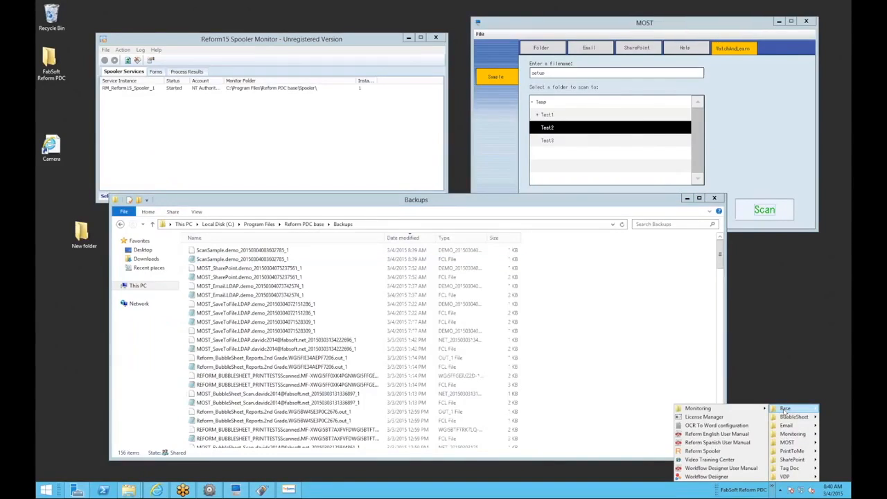
pyautogui.click(716, 477)
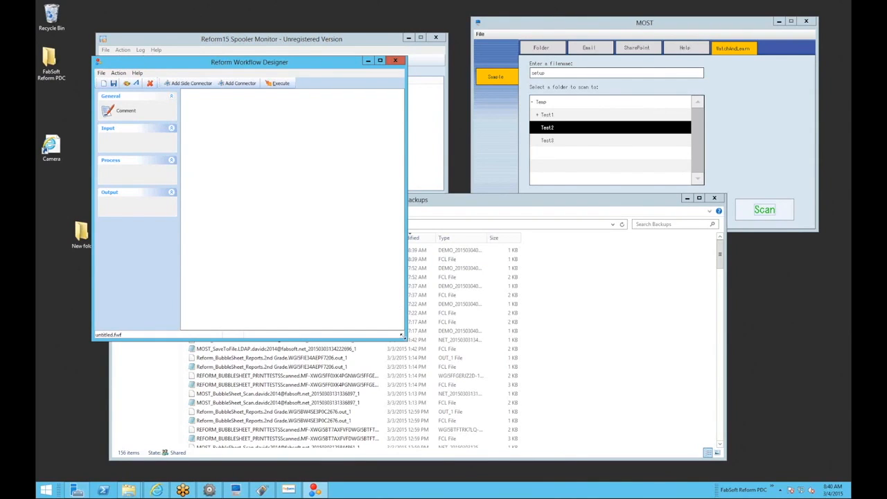
pyautogui.click(679, 201)
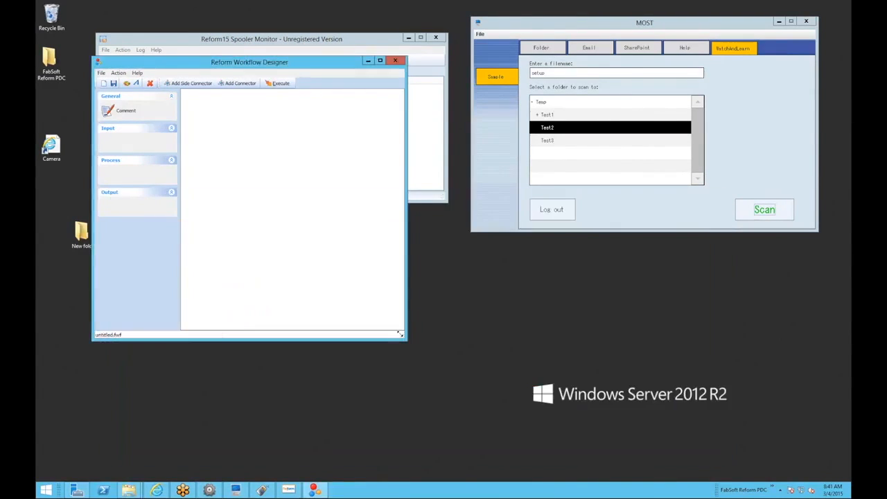
pyautogui.moveTo(406, 353); pyautogui.dragTo(448, 356)
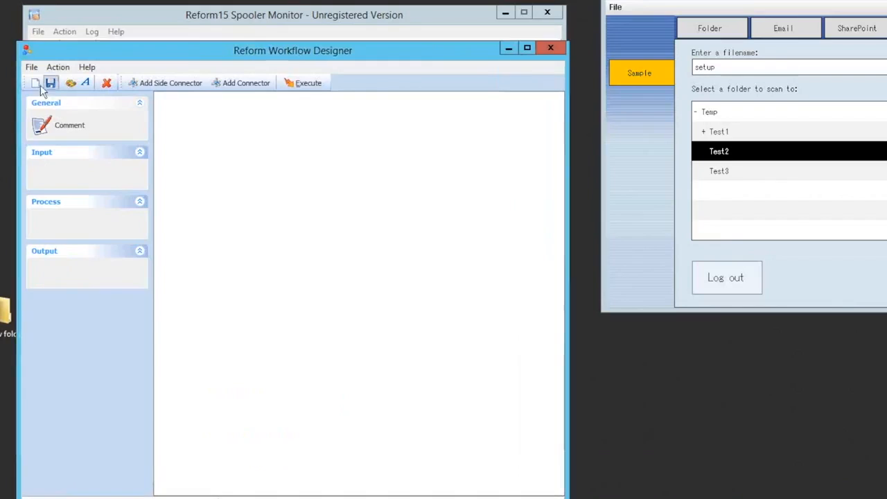
# Step: Create a new Document Automation workflow and add a From MOST input with its default description
pyautogui.click(35, 83)
pyautogui.click(511, 252)
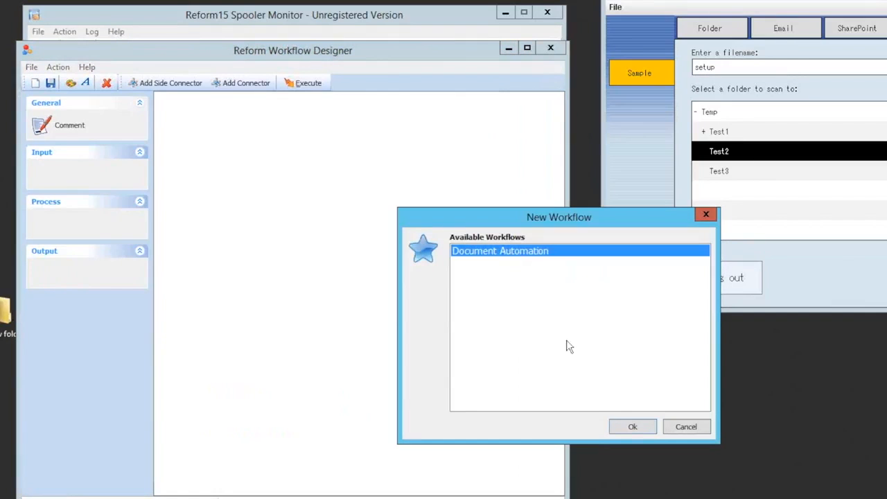
pyautogui.click(632, 427)
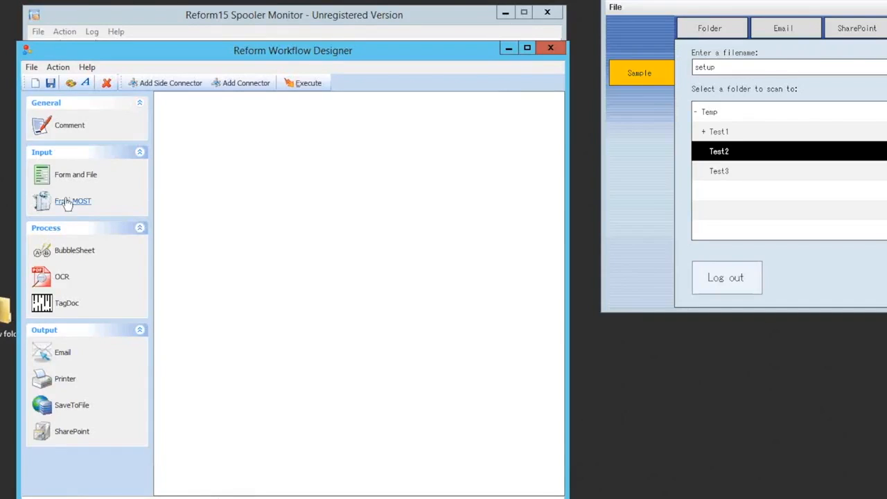
pyautogui.moveTo(65, 206); pyautogui.dragTo(272, 179)
pyautogui.click(731, 427)
pyautogui.doubleClick(274, 179)
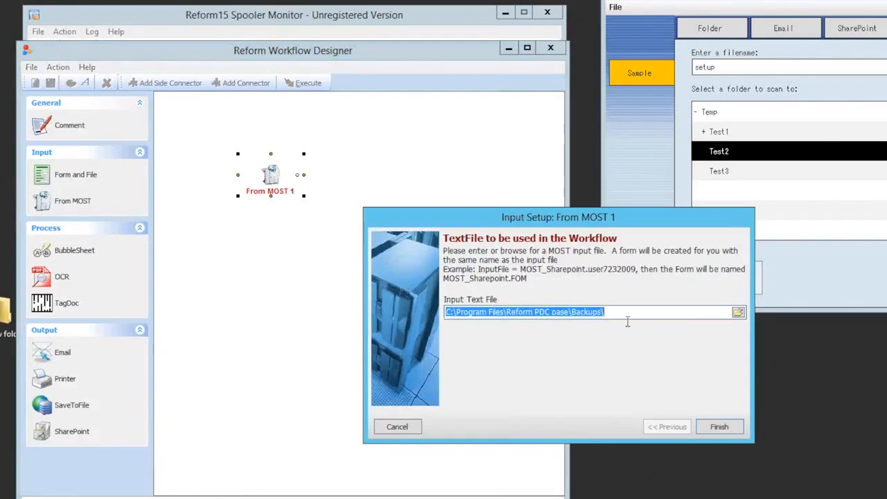
pyautogui.click(740, 313)
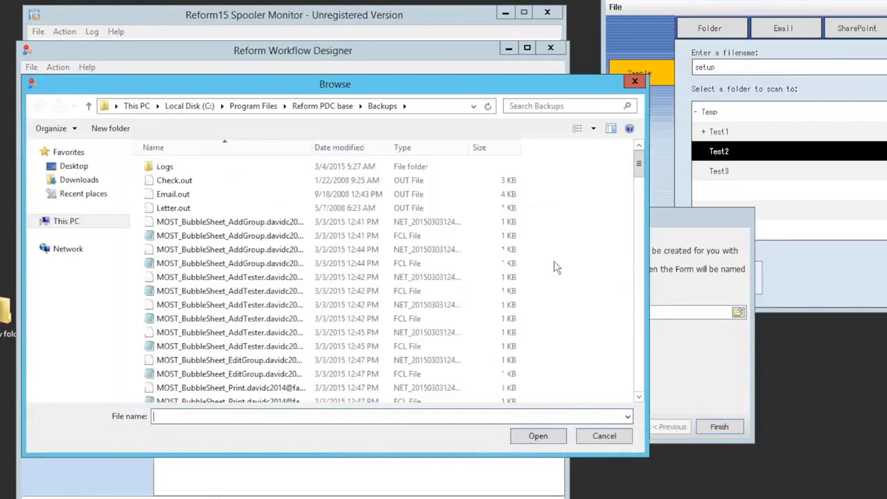
pyautogui.click(339, 147)
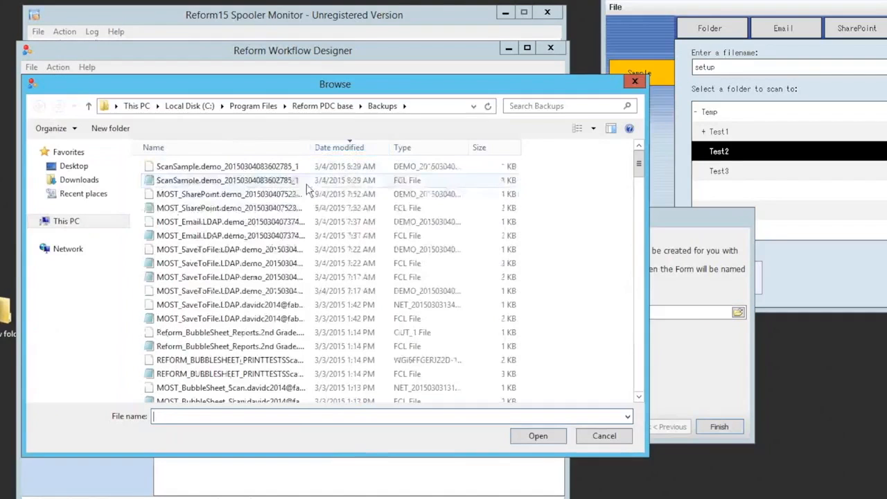
pyautogui.click(228, 170)
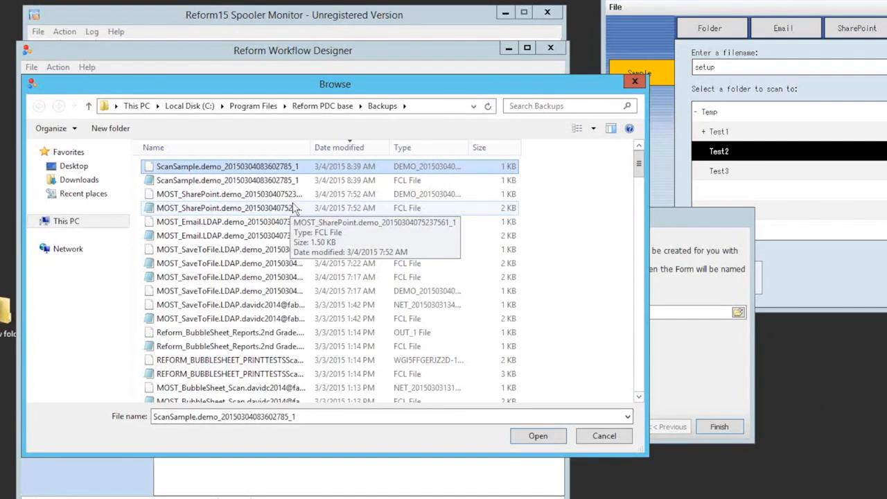
pyautogui.click(549, 436)
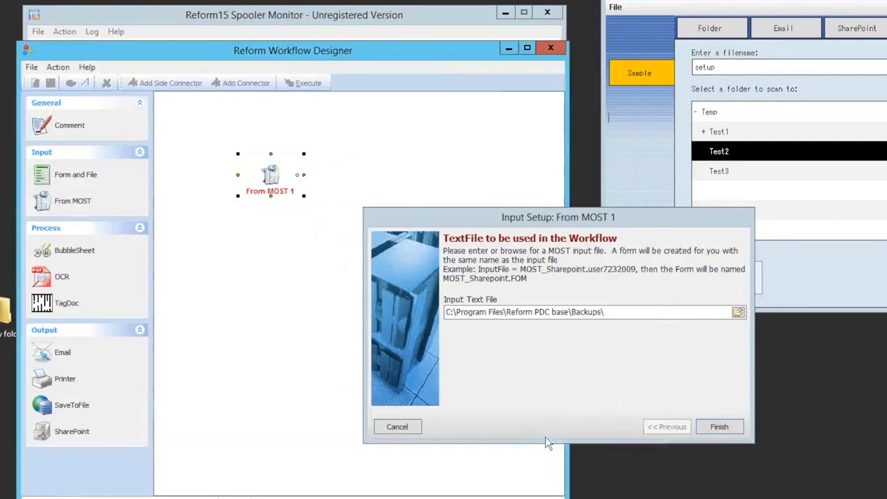
pyautogui.click(720, 427)
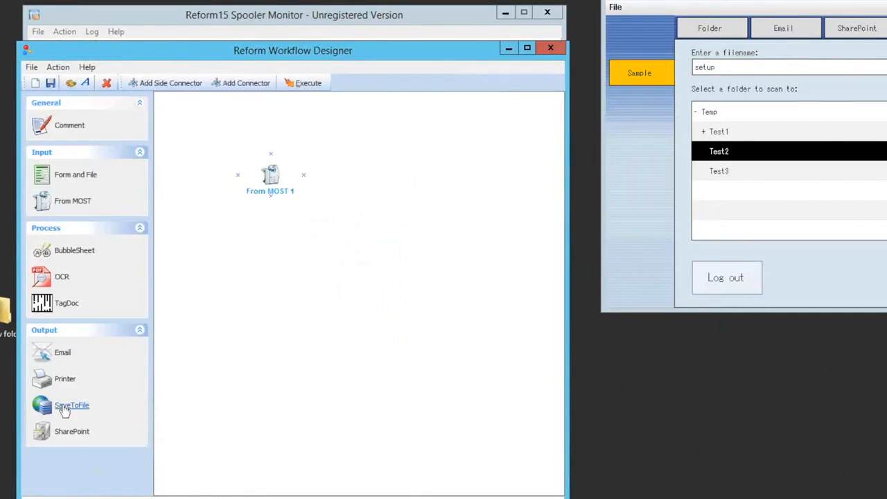
# Step: Add a SaveToFile output below From MOST 1 with its default description and connect From MOST 1 to it
pyautogui.moveTo(69, 405); pyautogui.dragTo(263, 284)
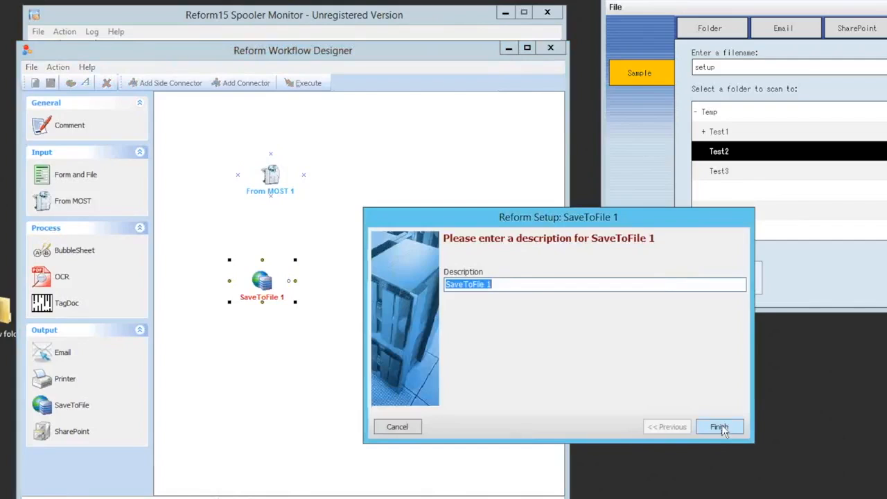
pyautogui.click(724, 424)
pyautogui.click(246, 83)
pyautogui.click(262, 276)
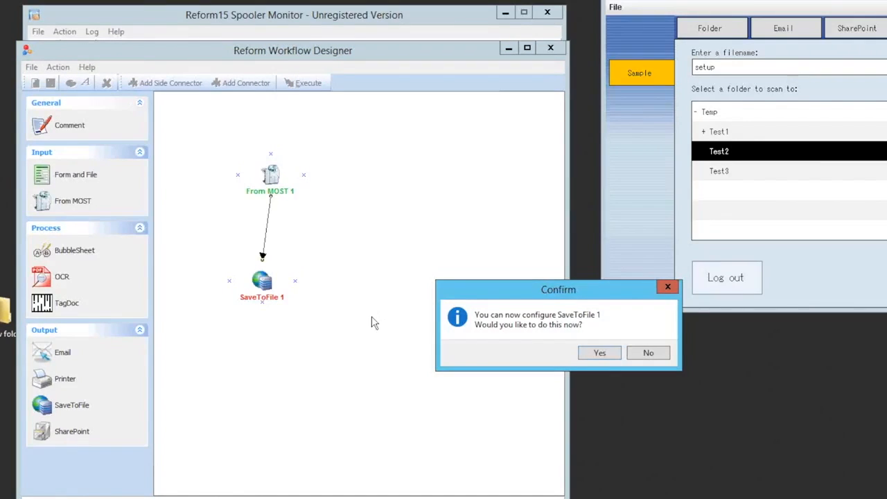
# Step: Configure SaveToFile 1 to save PDF files, using the dynamic _TREELISTBOX1 value as the root folder
pyautogui.moveTo(540, 295); pyautogui.dragTo(448, 244)
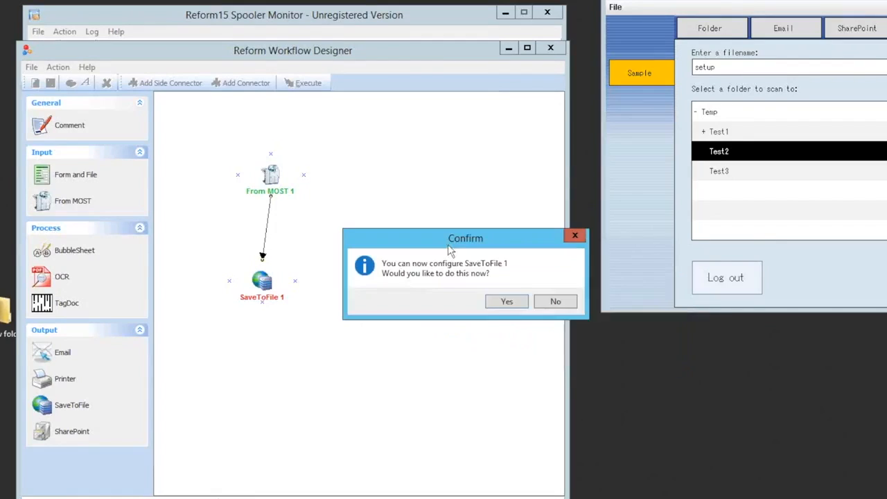
pyautogui.click(506, 302)
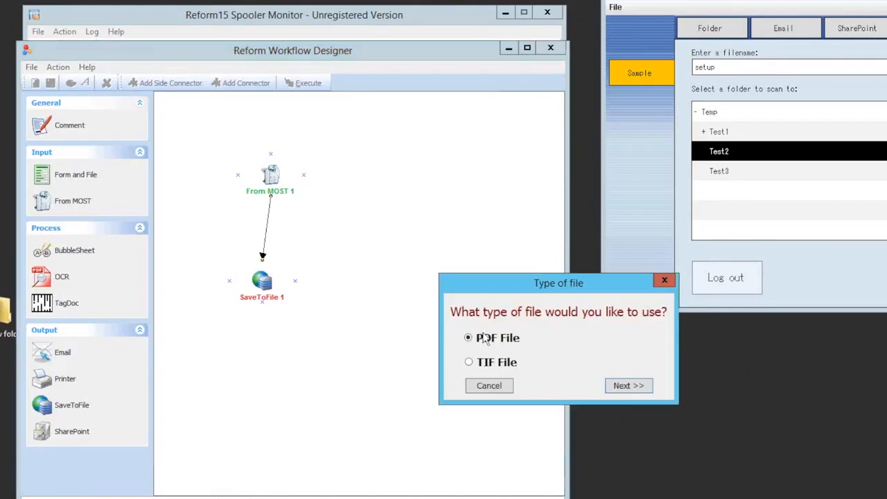
pyautogui.click(627, 386)
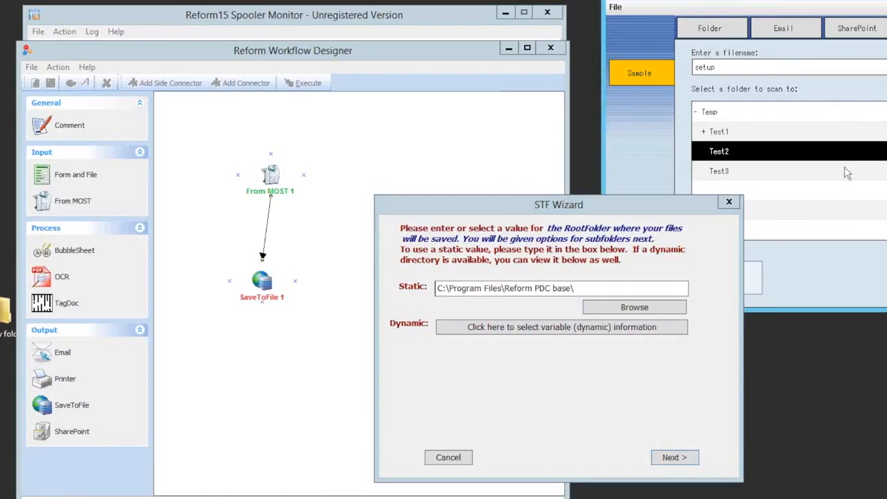
pyautogui.moveTo(588, 288); pyautogui.dragTo(438, 289)
pyautogui.click(589, 288)
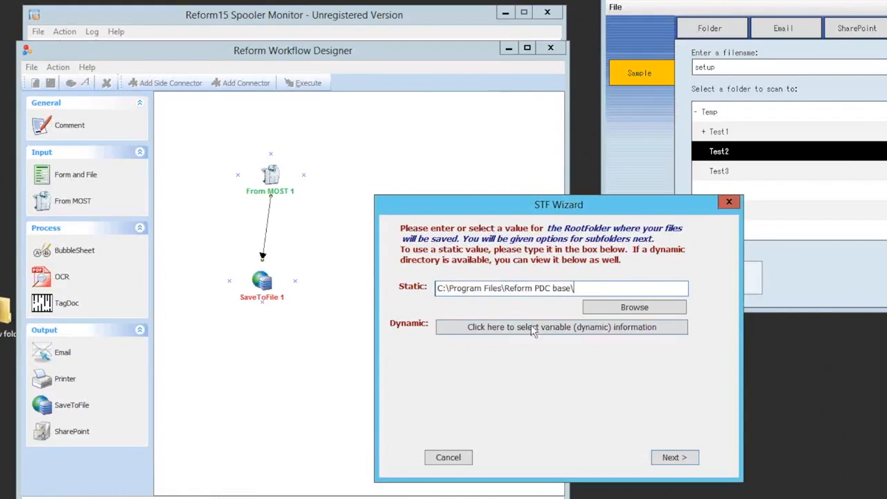
pyautogui.click(525, 328)
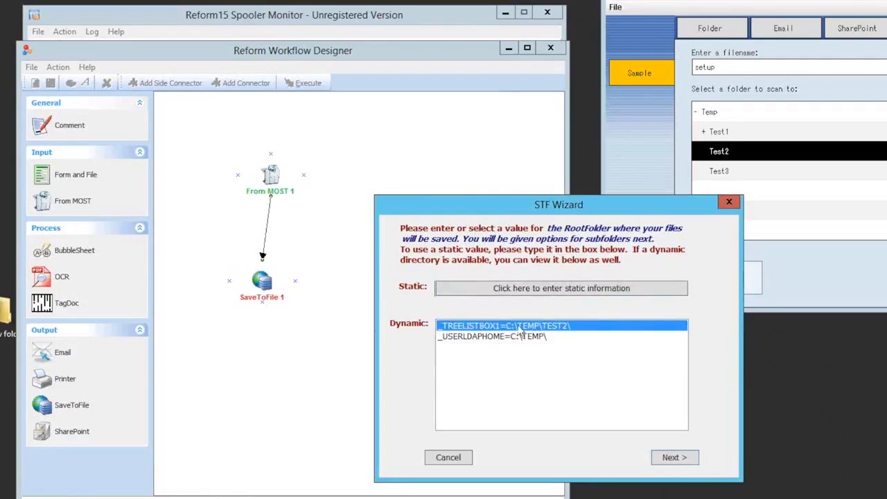
pyautogui.click(501, 337)
pyautogui.click(515, 326)
pyautogui.click(687, 460)
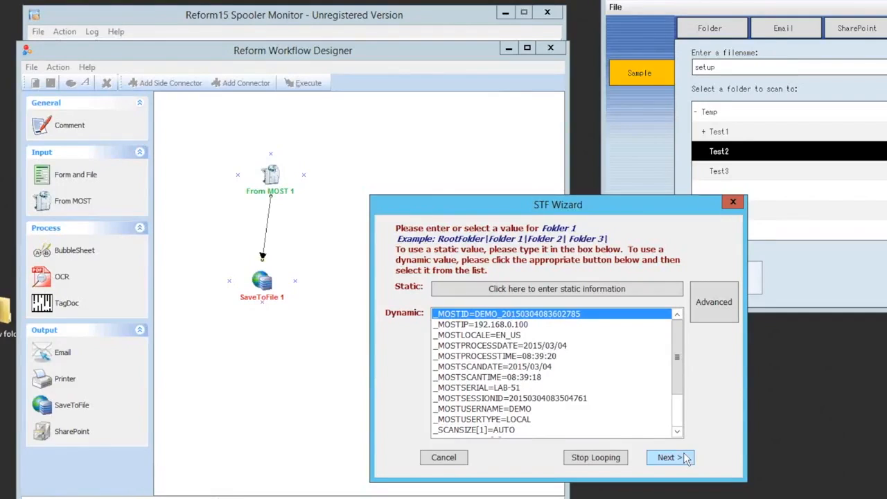
# Step: Stop looping without adding subfolders and use the dynamic _TEXTBOX1 value as the file name
pyautogui.click(588, 462)
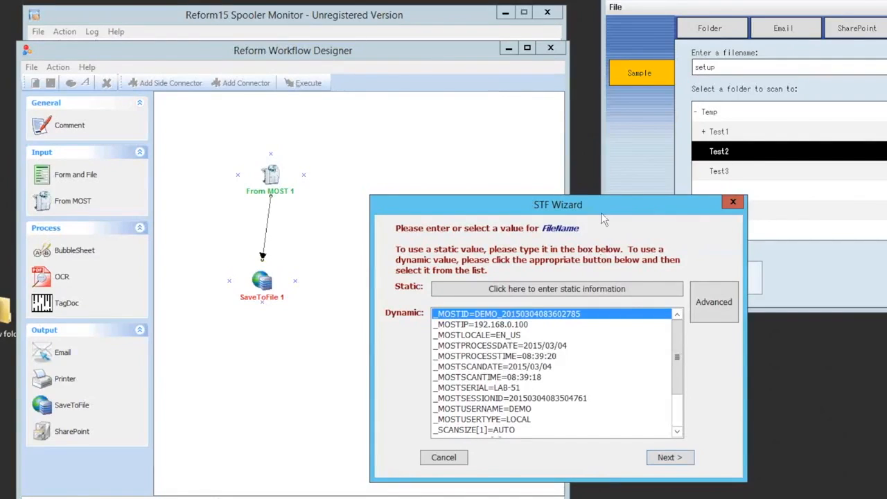
pyautogui.click(558, 366)
pyautogui.scroll(-2, 558, 345)
pyautogui.scroll(2, 560, 347)
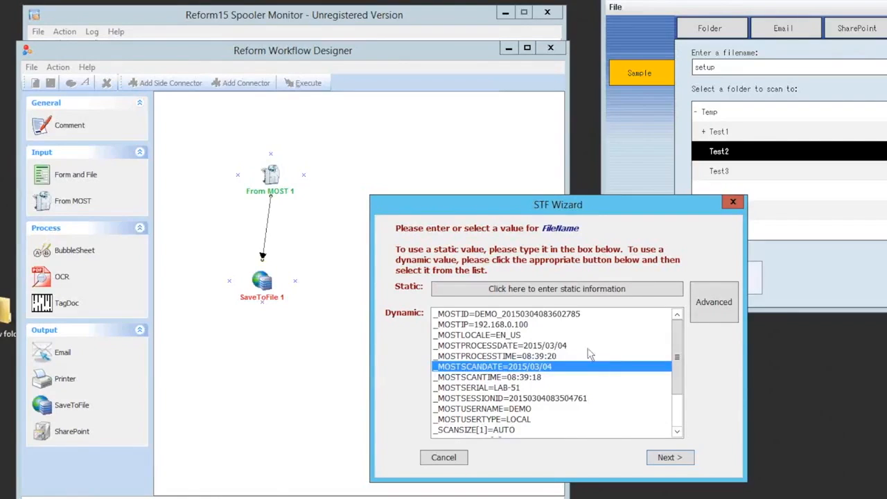
pyautogui.scroll(-2, 592, 355)
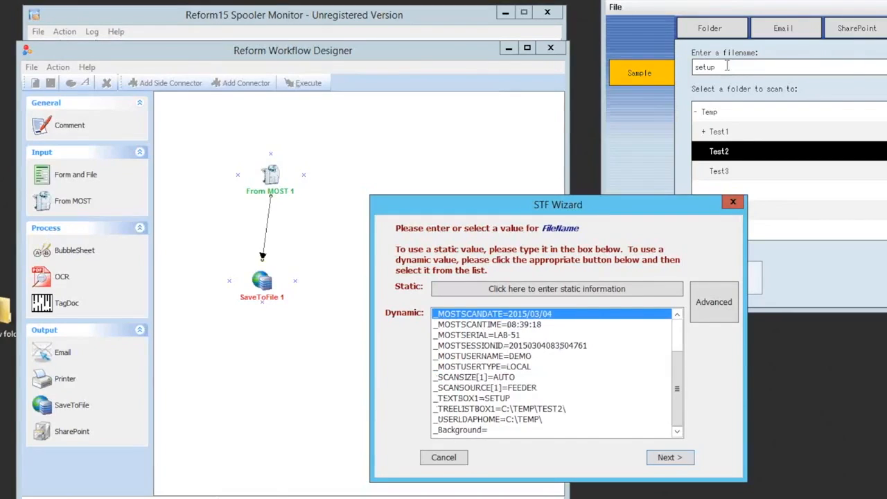
pyautogui.click(459, 399)
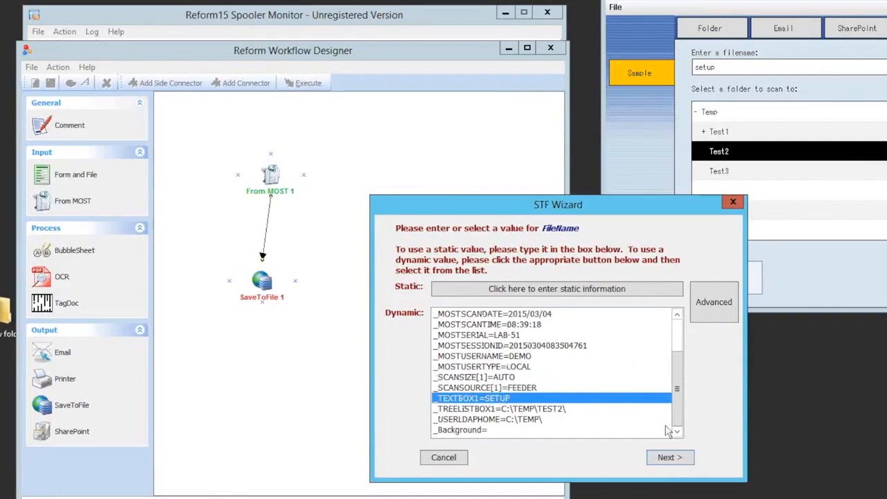
pyautogui.click(671, 458)
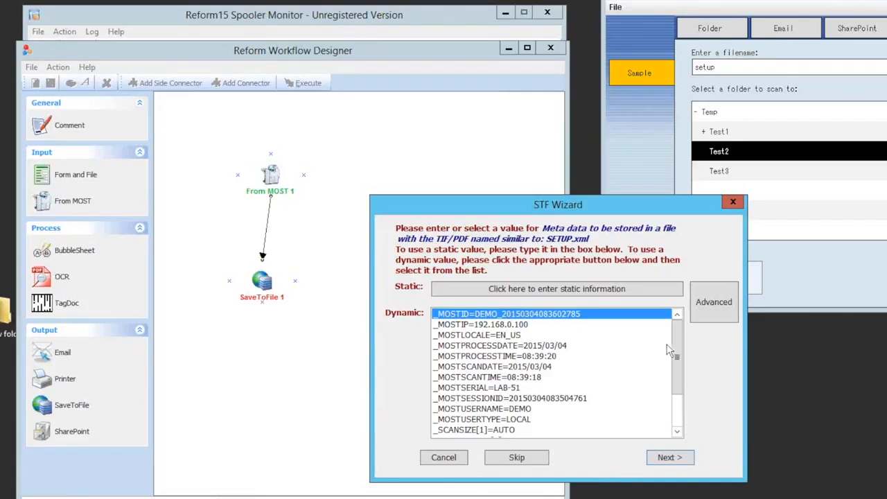
# Step: Skip the metadata file and finish the STF Wizard with the option not to overwrite existing files
pyautogui.click(511, 459)
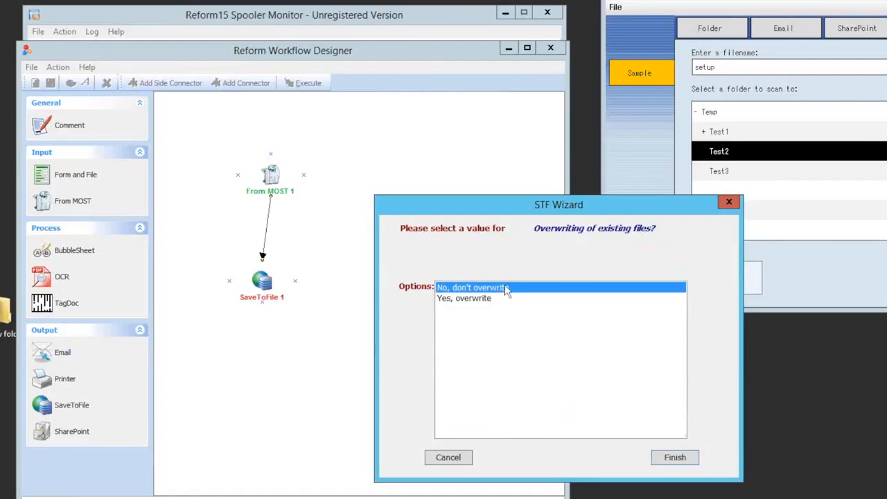
pyautogui.click(675, 459)
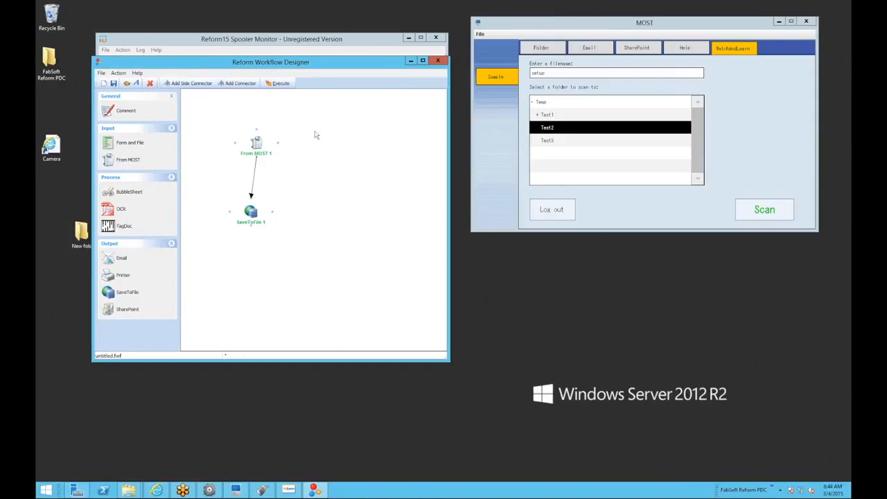
# Step: Move the Workflow Designer window clear of the Spooler Monitor's controls, execute the workflow and accept its configuration summary
pyautogui.moveTo(297, 65); pyautogui.dragTo(281, 127)
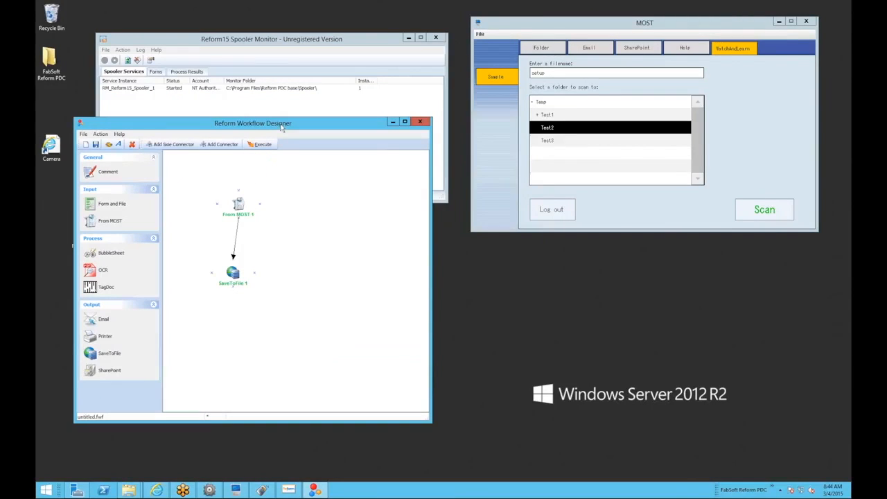
pyautogui.click(259, 145)
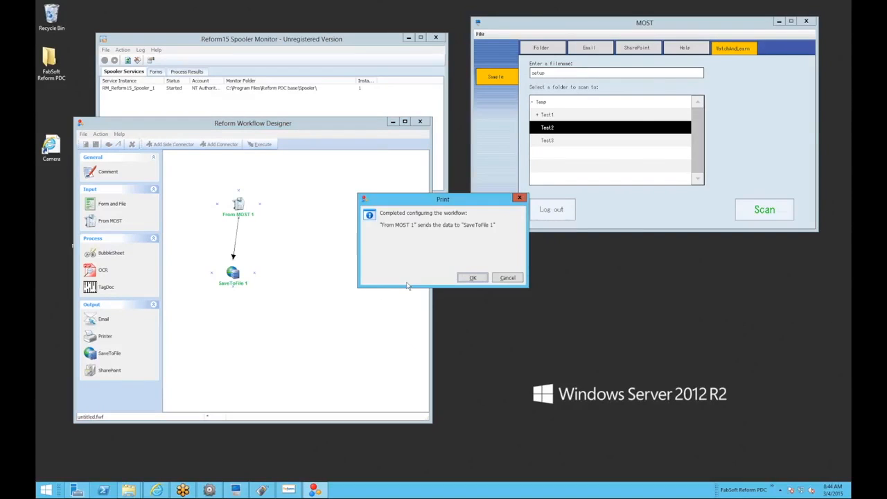
pyautogui.click(471, 278)
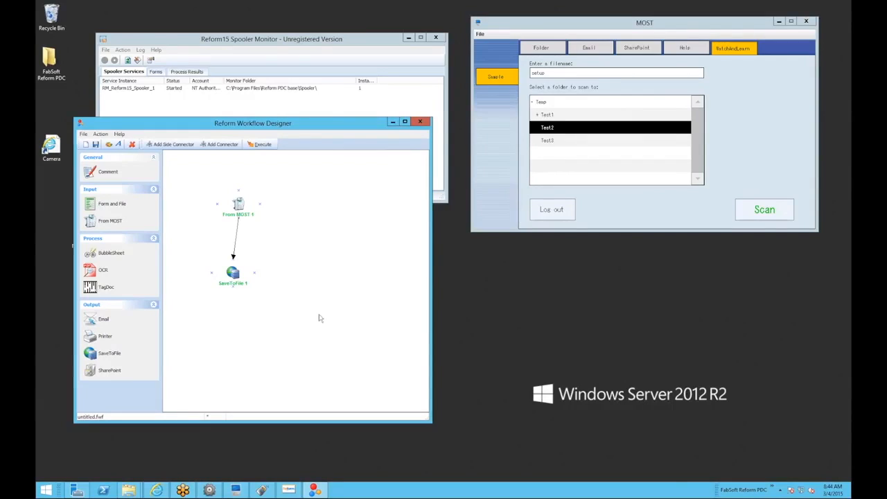
# Step: Examine the Spooler Monitor's form list, refresh it and select the ScanSample form
pyautogui.click(156, 72)
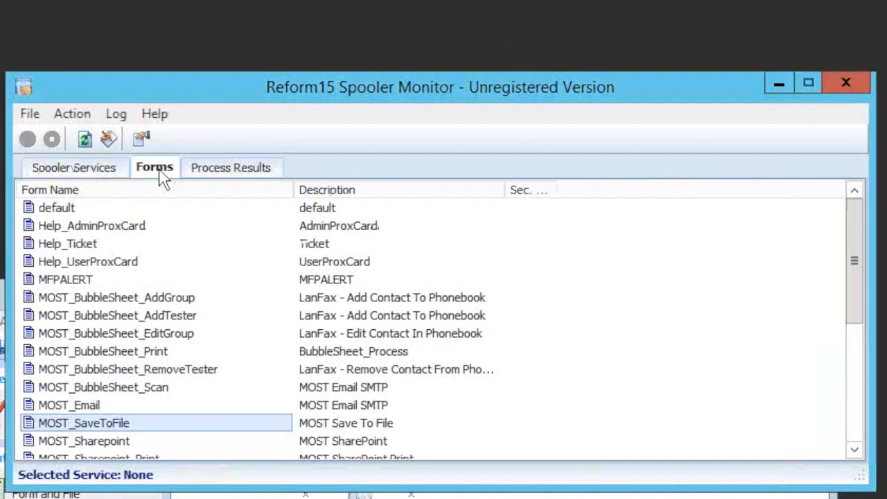
pyautogui.click(158, 110)
pyautogui.scroll(-3, 176, 305)
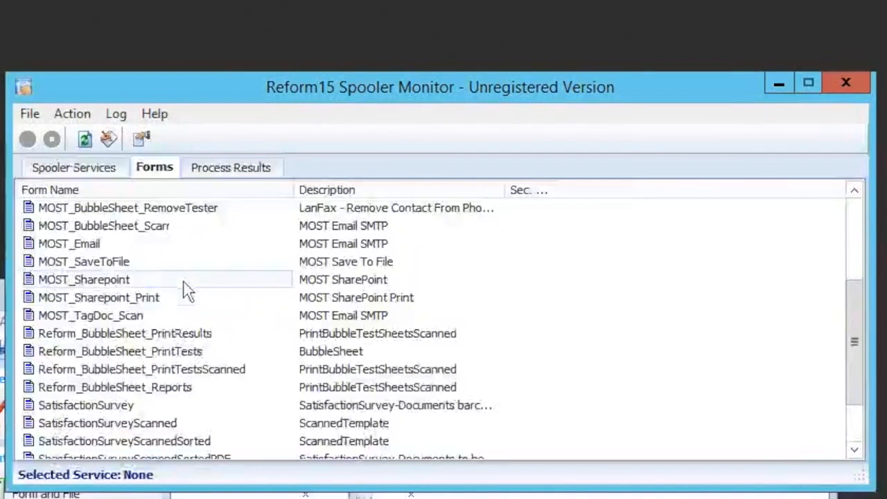
pyautogui.scroll(-2, 196, 286)
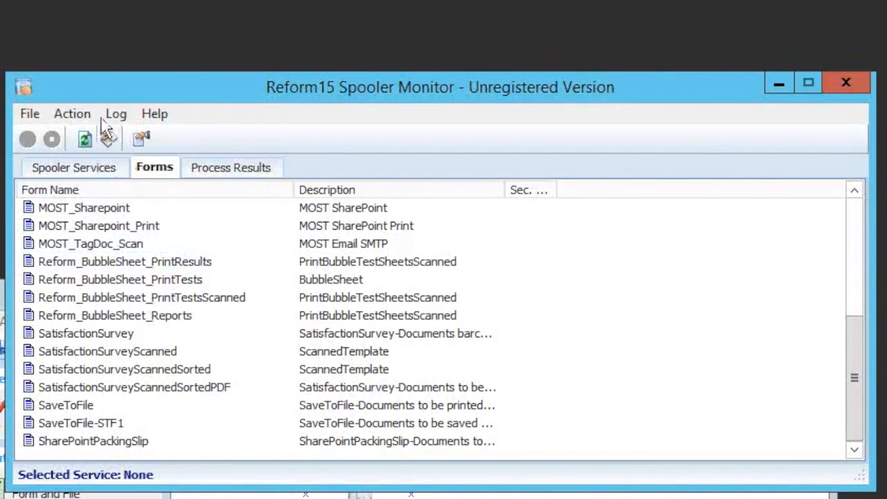
pyautogui.click(71, 113)
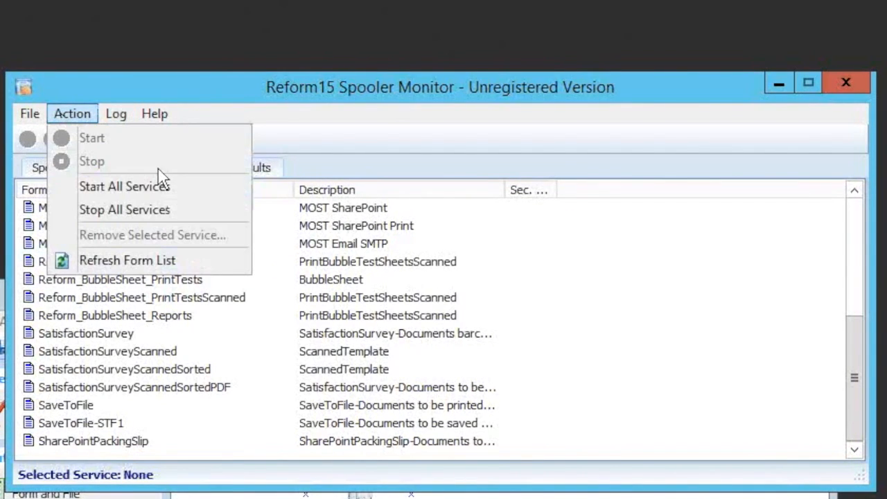
pyautogui.click(143, 259)
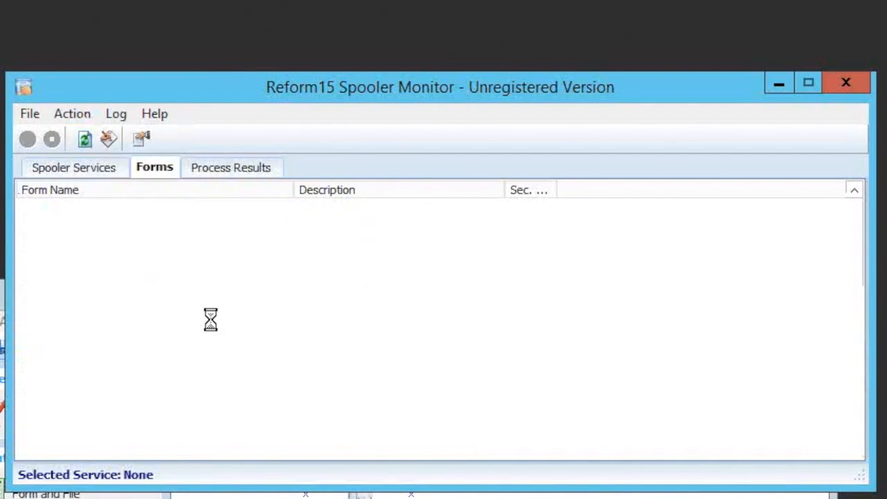
pyautogui.scroll(-4, 198, 333)
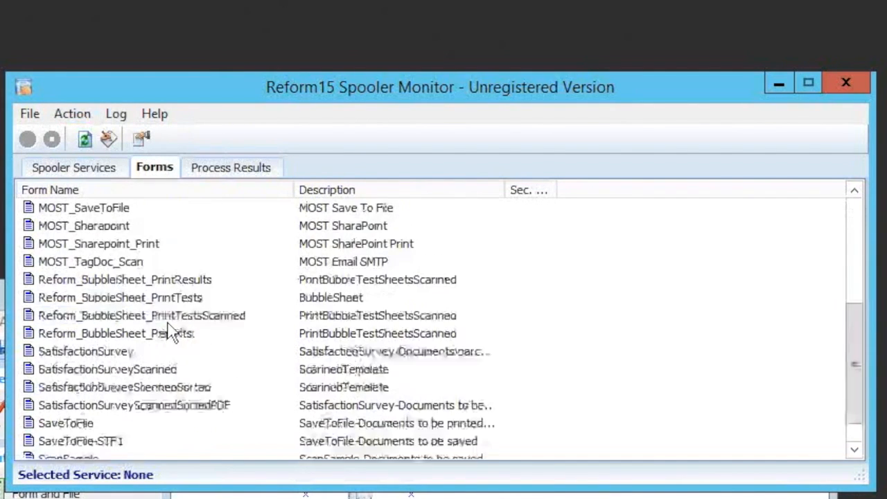
pyautogui.click(127, 425)
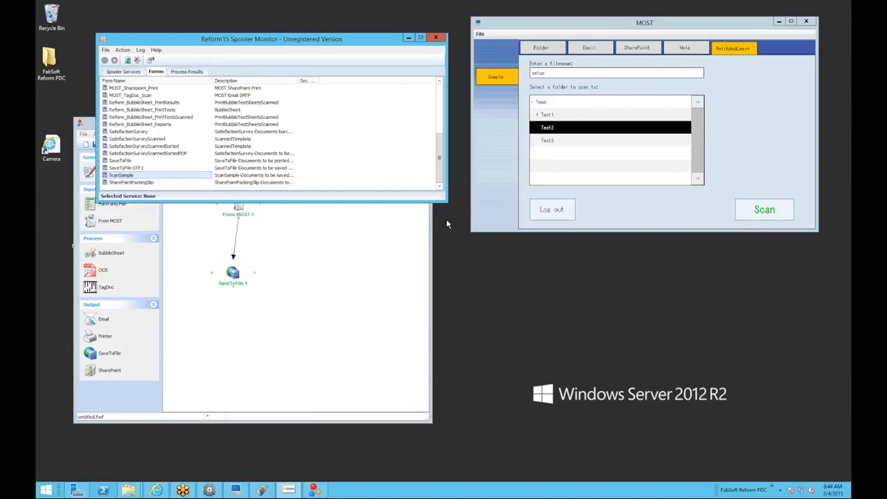
# Step: Minimize the Workflow Designer and bring up the Spooler folder window in File Explorer
pyautogui.click(365, 255)
pyautogui.click(393, 122)
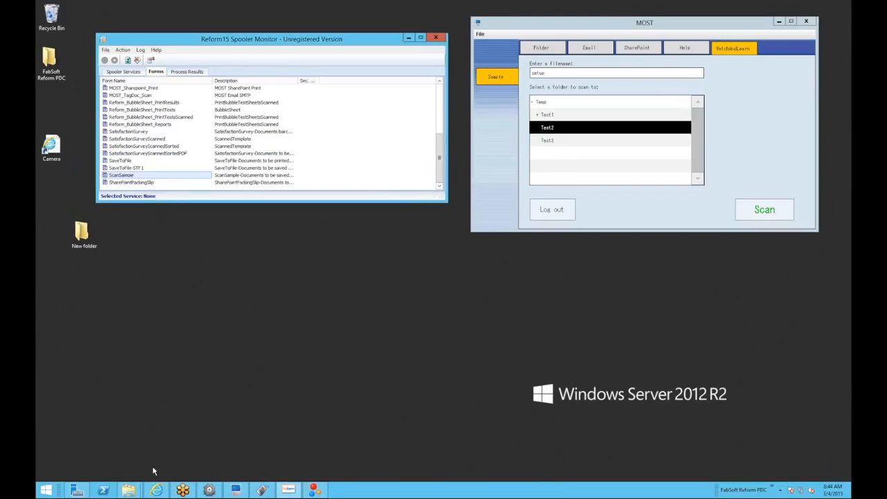
pyautogui.moveTo(128, 490)
pyautogui.click(89, 454)
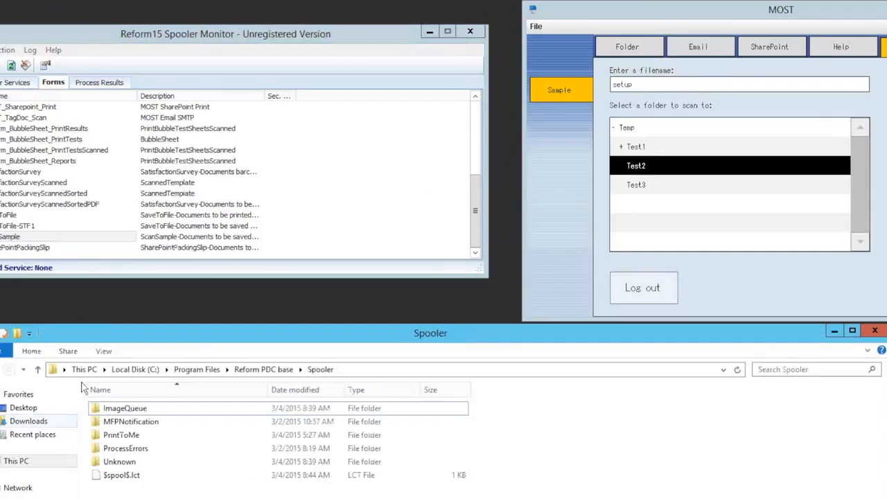
# Step: Open the Test2 folder inside Temp on Local Disk (C:) in File Explorer
pyautogui.click(132, 370)
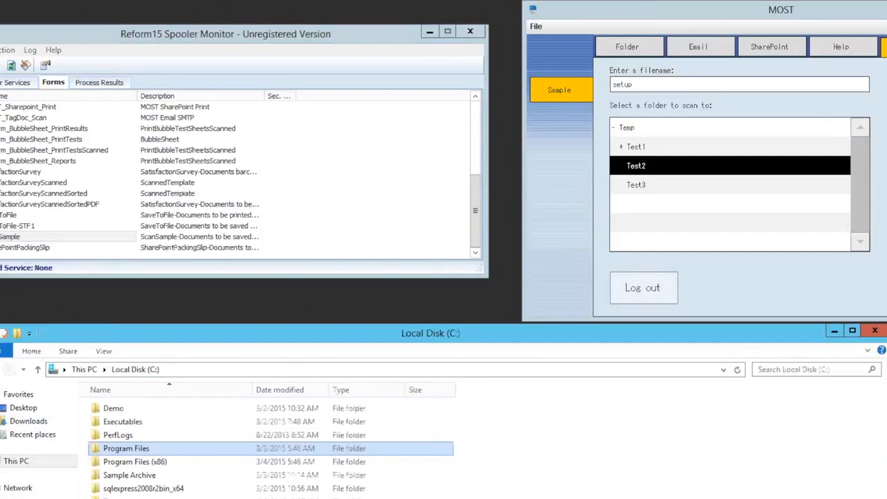
pyautogui.doubleClick(114, 497)
pyautogui.doubleClick(121, 420)
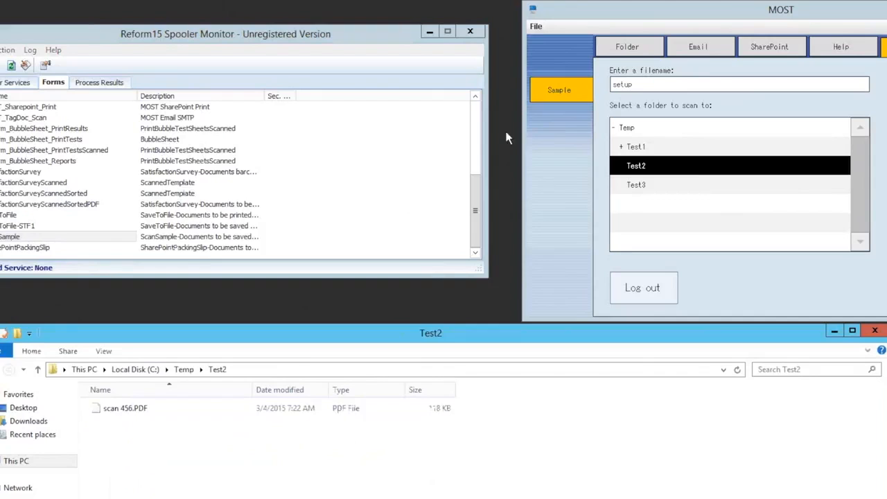
# Step: Switch to the MOST window, change the scan filename to "setup 2" and start the scan to the Test2 folder
pyautogui.click(688, 89)
pyautogui.write('2')
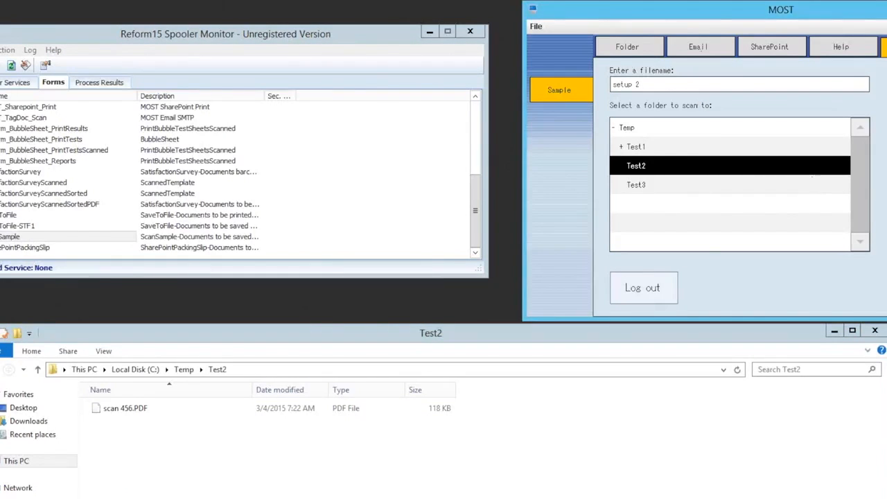
pyautogui.press('Return')
# Step: Submit SampleTif.tif from Documents as the scan image and select the output file setup 2.PDF in the Test2 folder
pyautogui.click(620, 288)
pyautogui.click(643, 137)
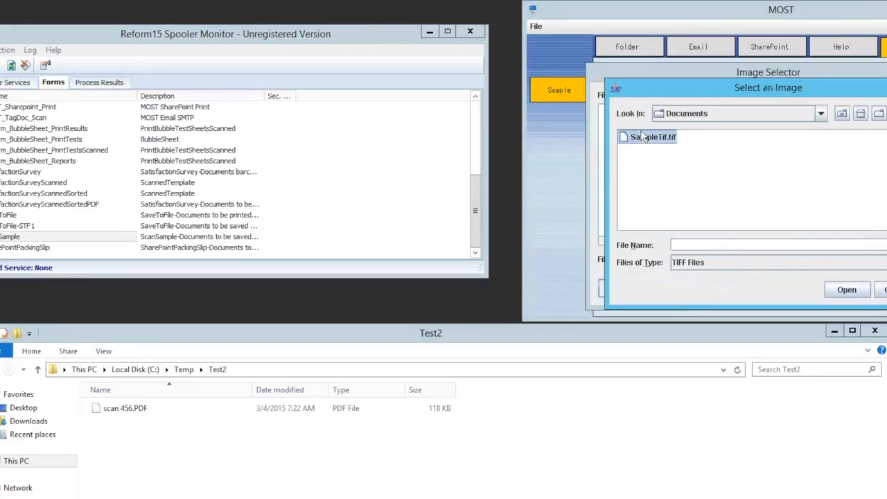
pyautogui.click(848, 290)
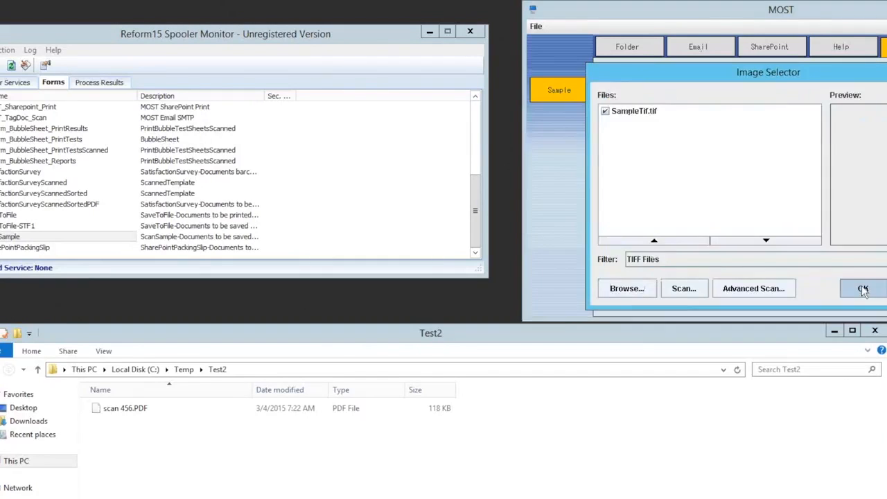
pyautogui.click(863, 290)
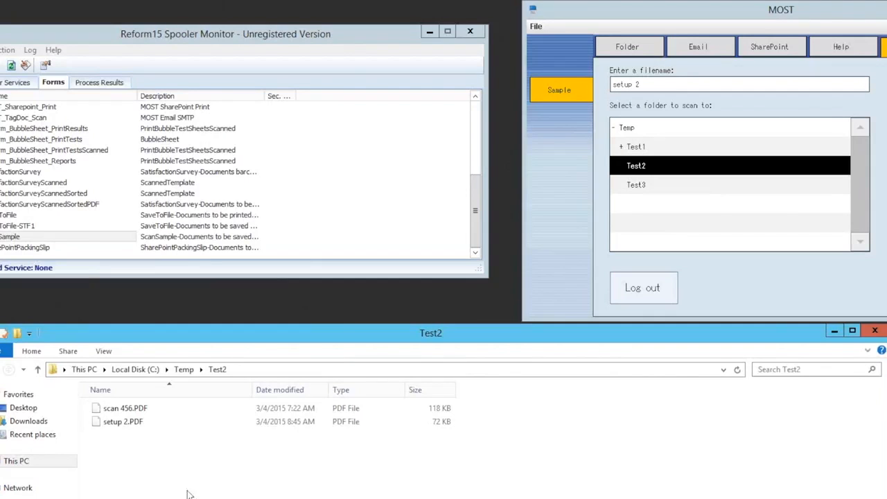
pyautogui.click(143, 425)
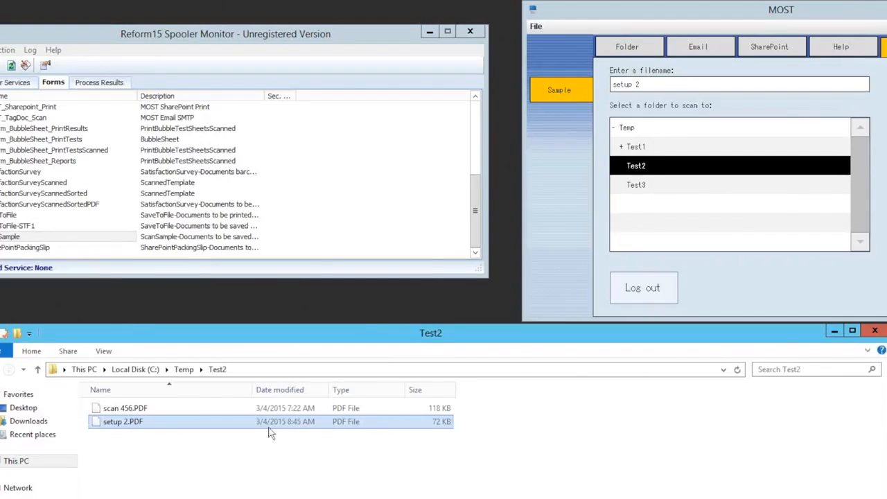